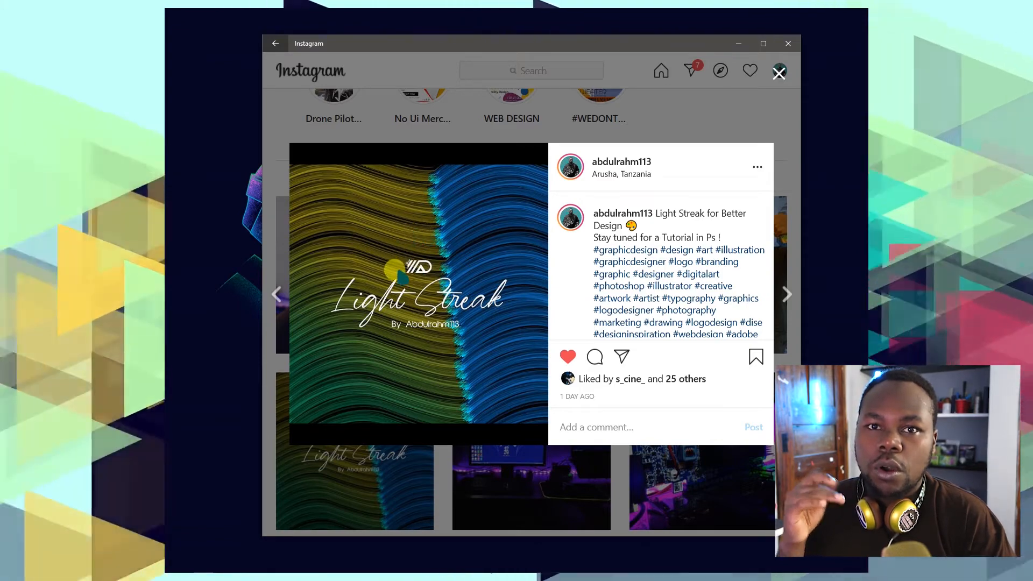
scroll(649, 318, "down", 2)
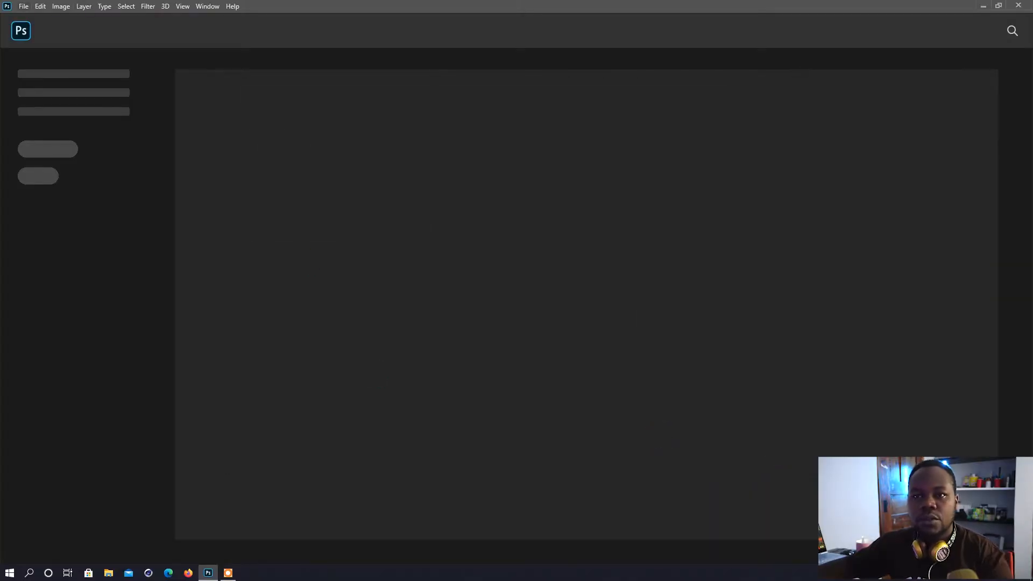
Step: Start a new document from the A4 preset and switch its units to pixels
left_click(23, 6)
left_click(23, 6)
left_click(23, 6)
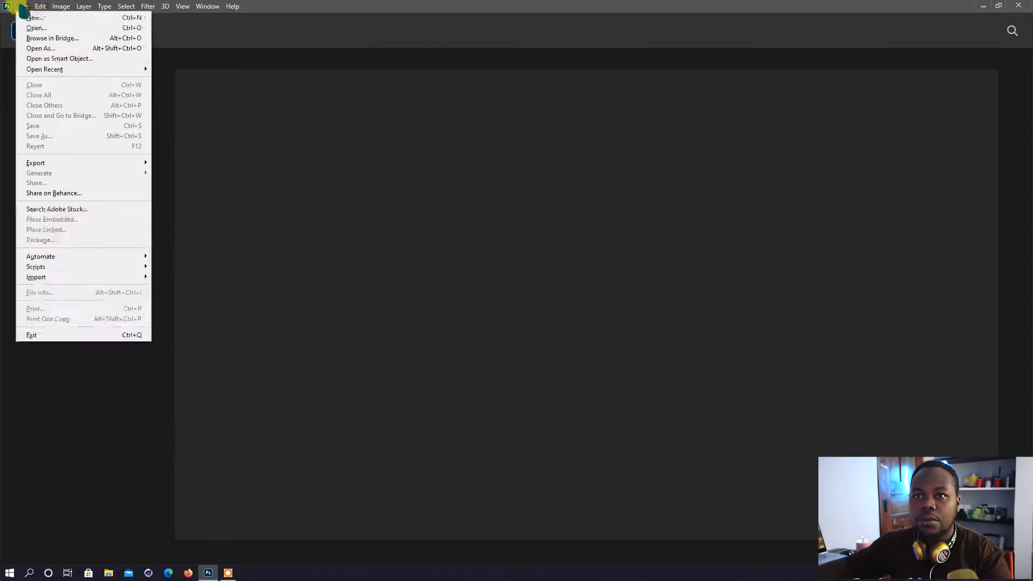
left_click(29, 17)
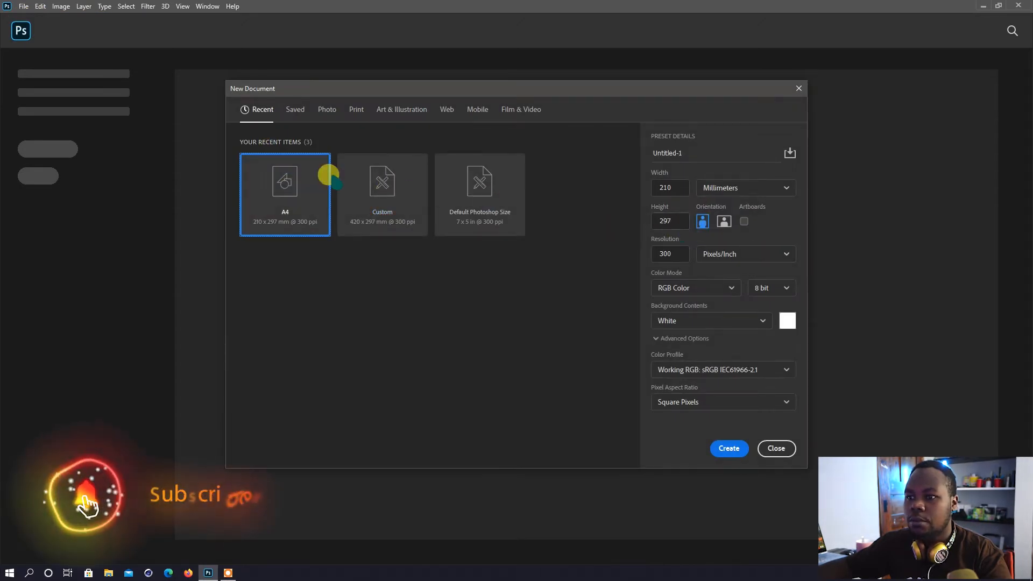
left_click(382, 192)
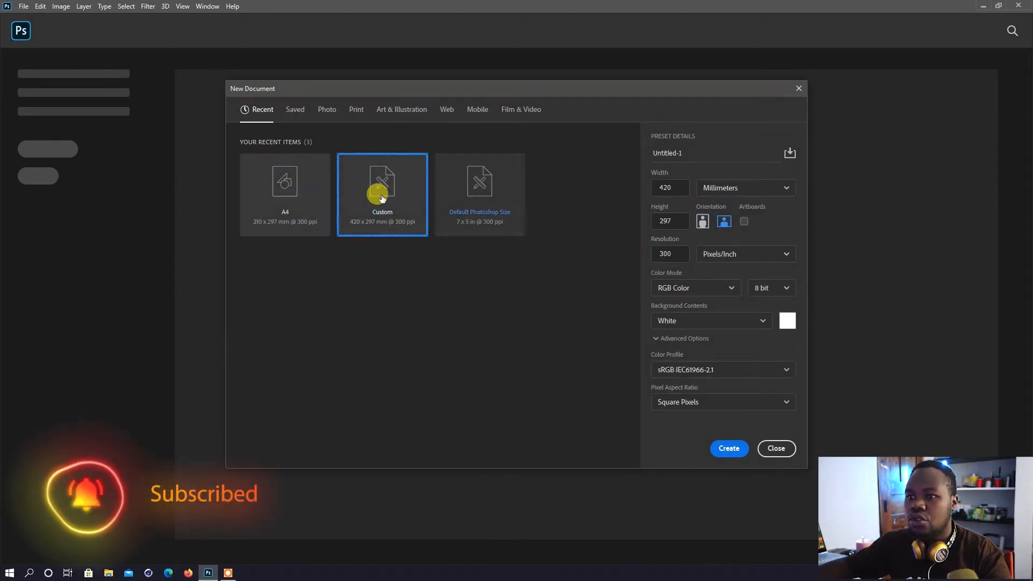
left_click(305, 193)
left_click(705, 188)
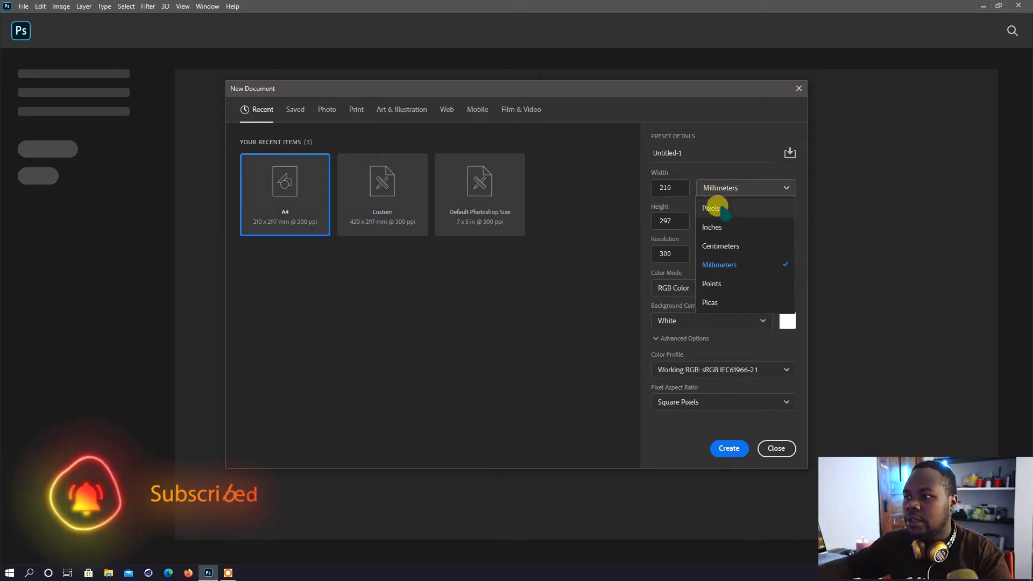
left_click(716, 203)
Step: Set the new document's width and height to 1080 pixels each and create it
double_click(667, 185)
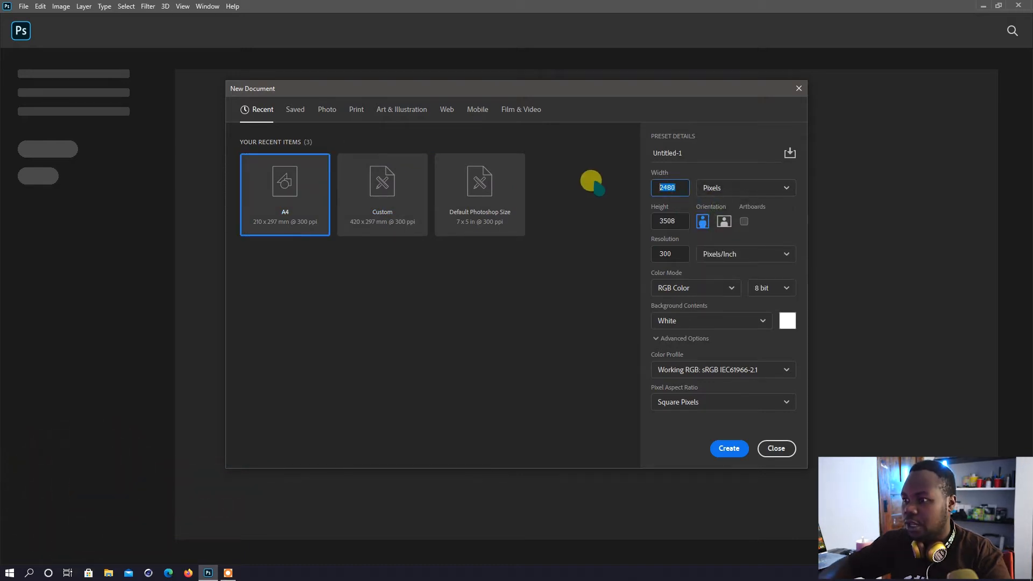
type("108")
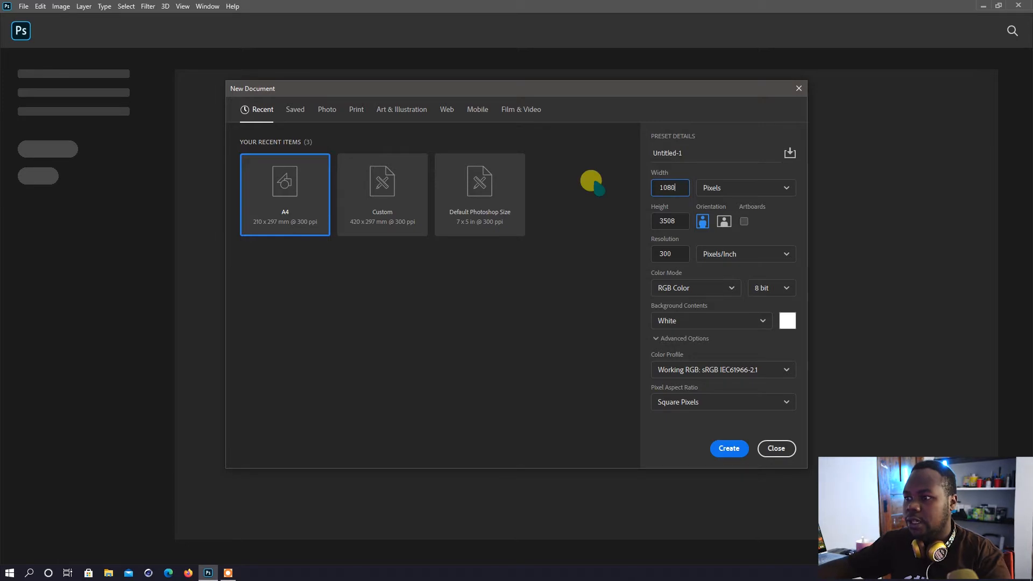
double_click(668, 220)
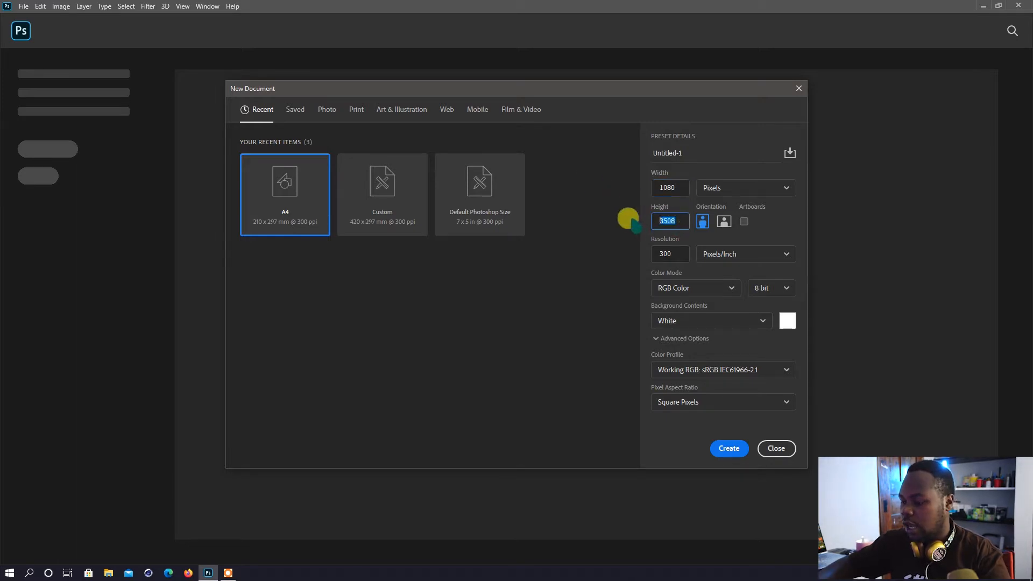
type("10")
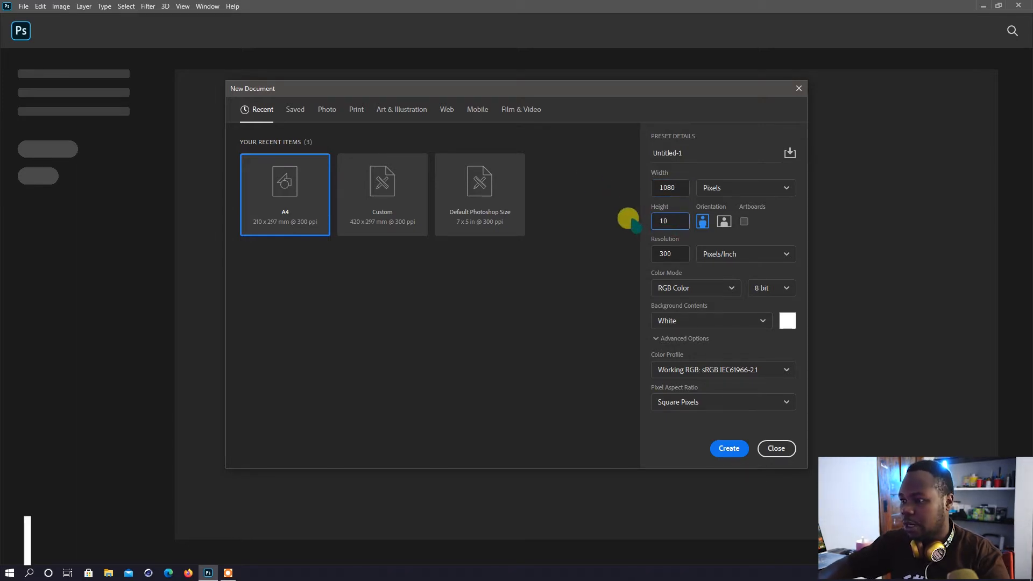
type("80")
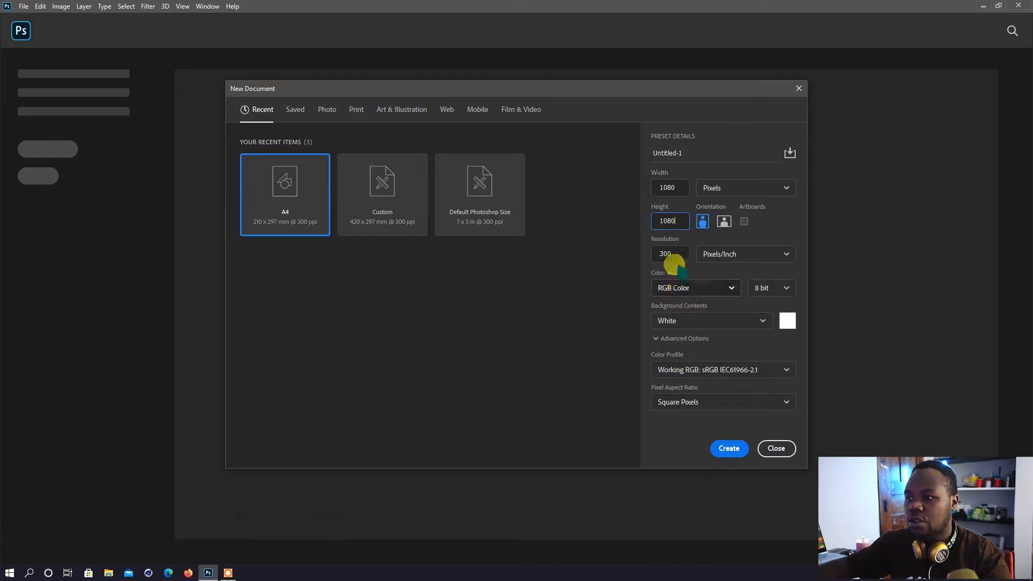
left_click(737, 450)
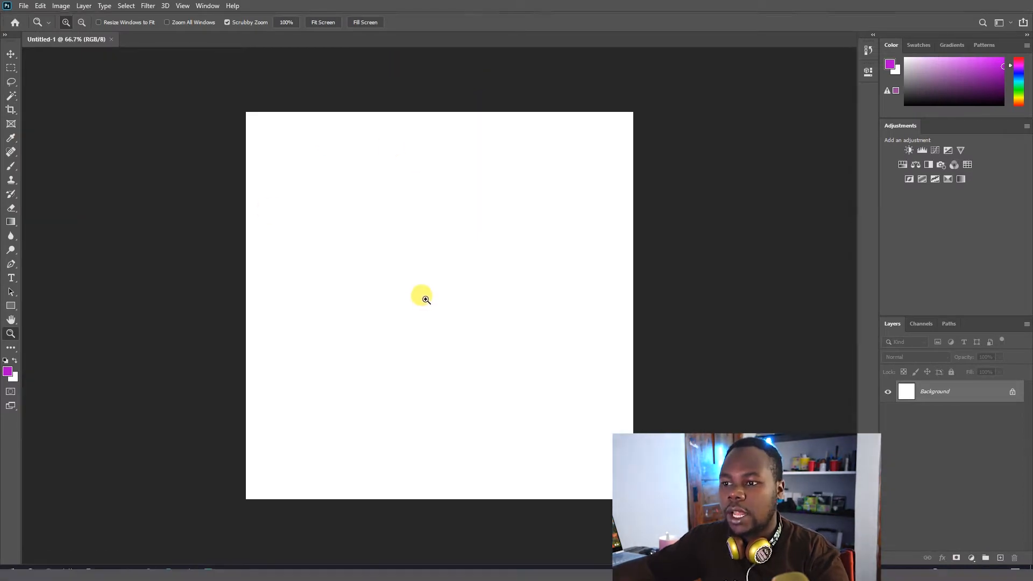
Step: Pick black as the colour and fill the Background layer with it, leaving white as the foreground colour
key("f")
left_click_drag(526, 295, 446, 290)
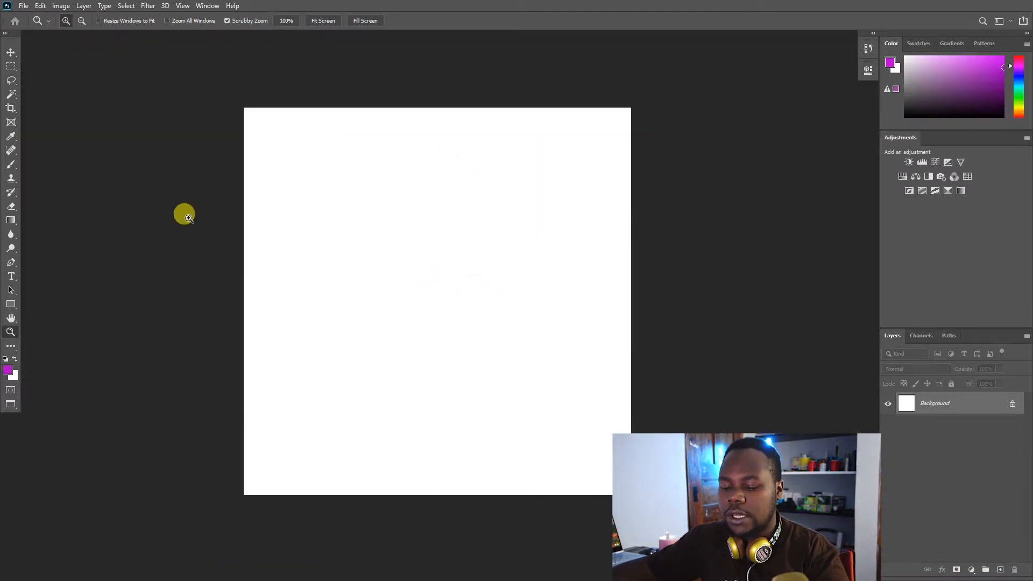
key("v")
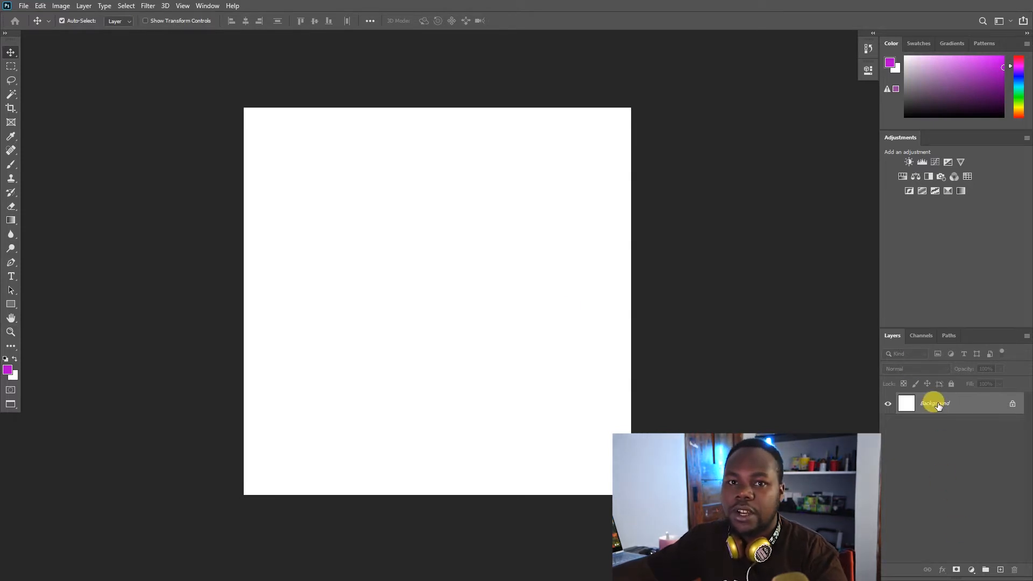
left_click_drag(954, 92, 857, 129)
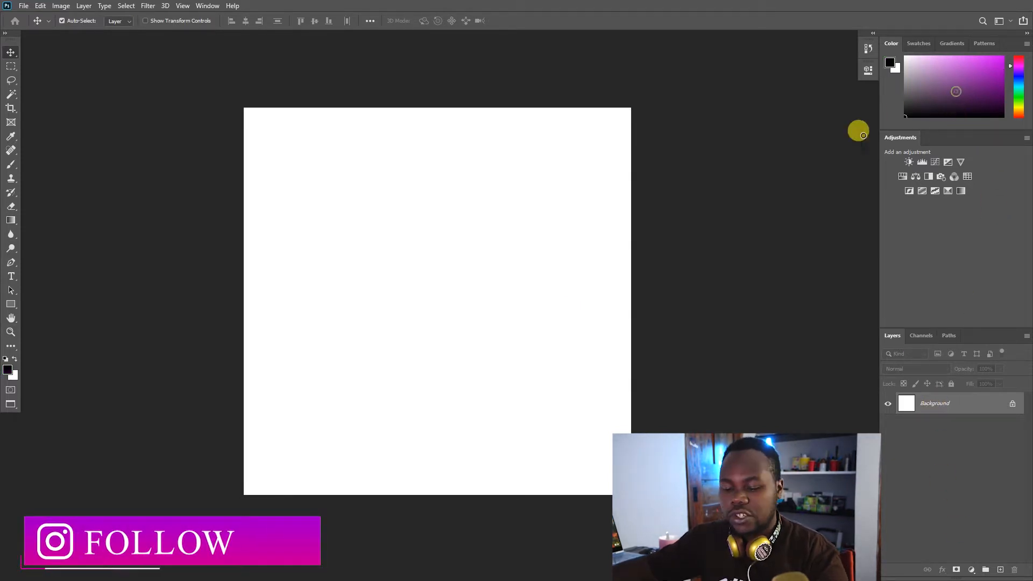
key("x")
key("ctrl+BackSpace")
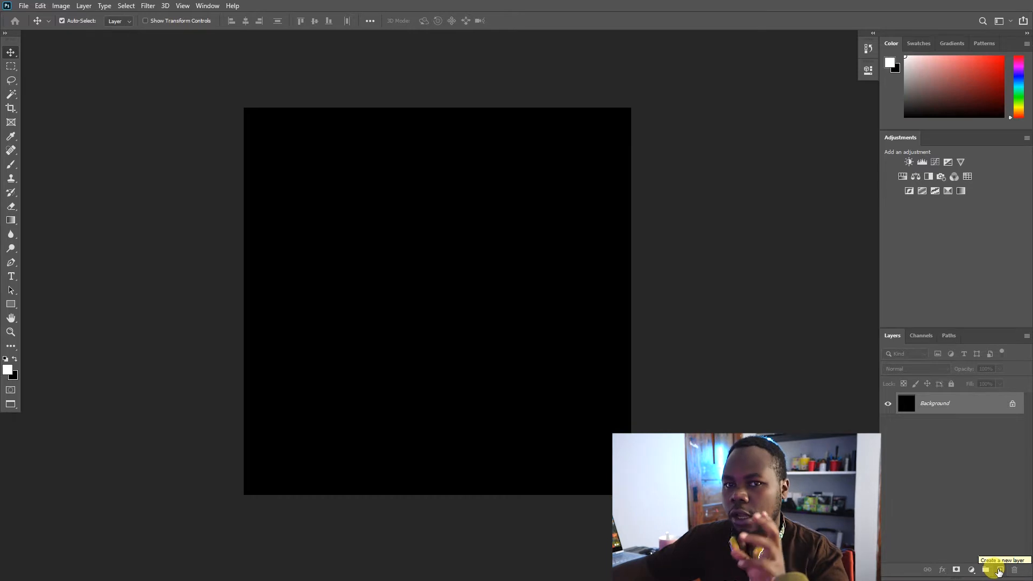
Step: Add a new layer above the Background and open the Brush Settings for the Brush tool
left_click(999, 571)
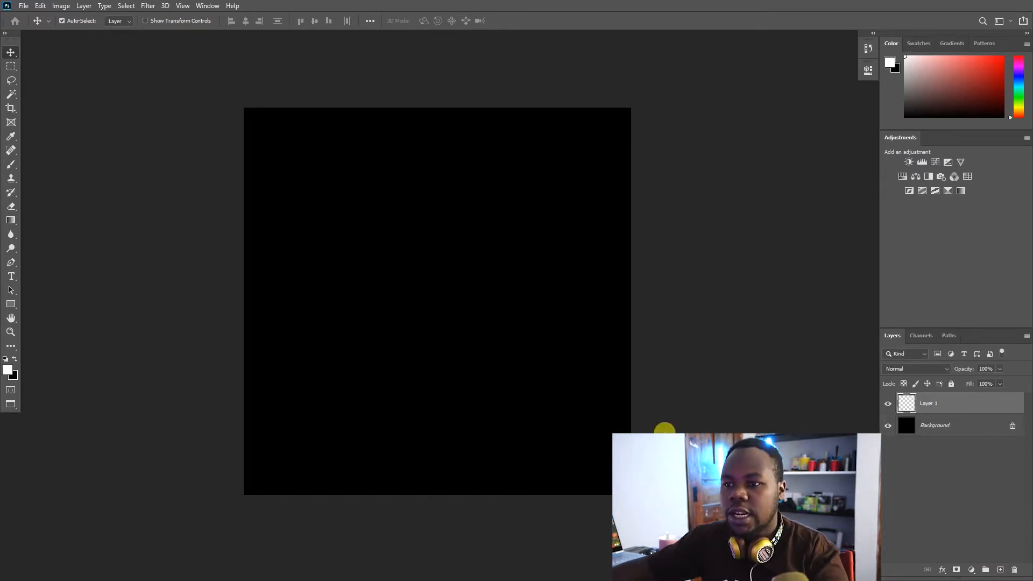
key("b")
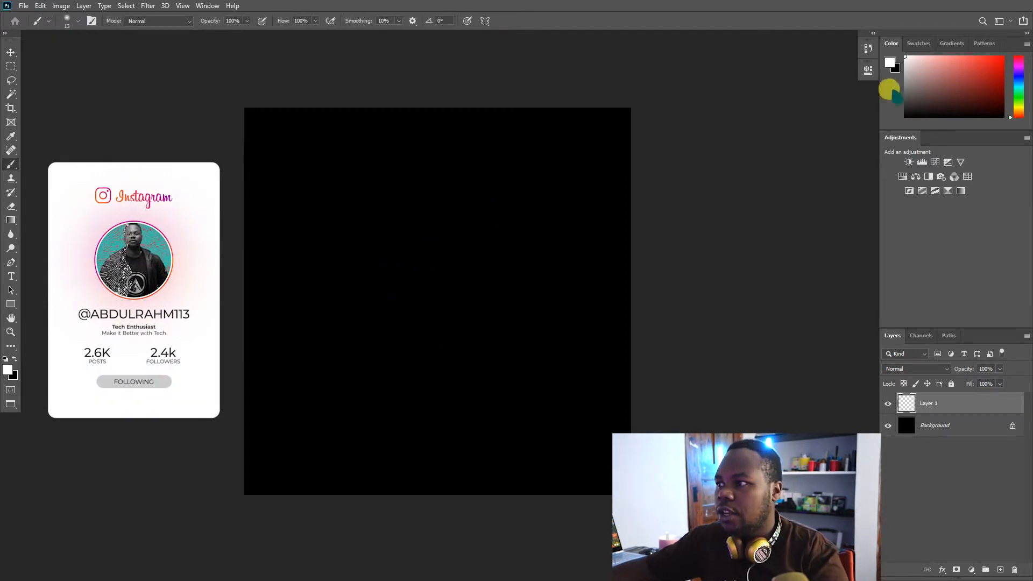
left_click(868, 70)
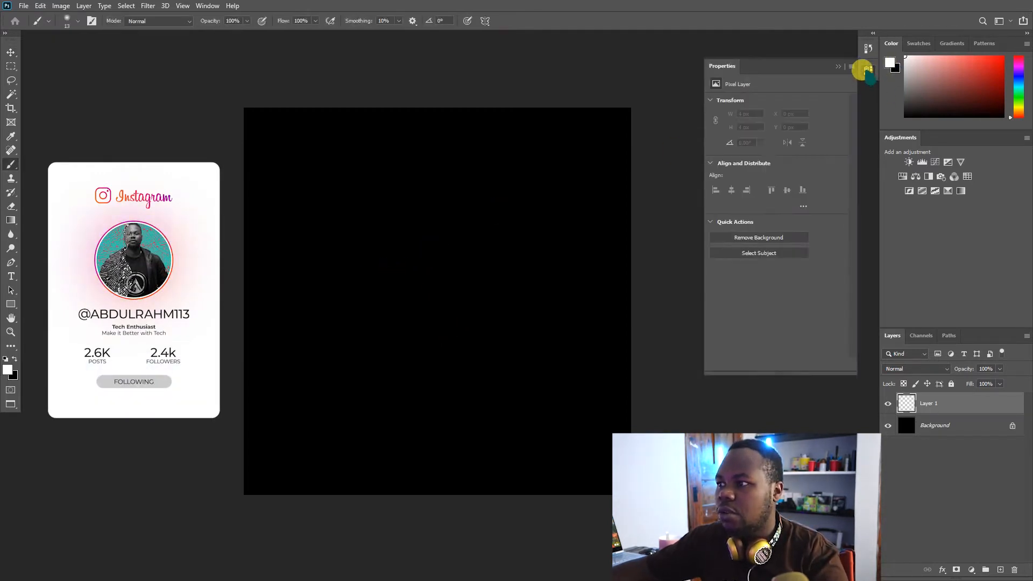
left_click(866, 70)
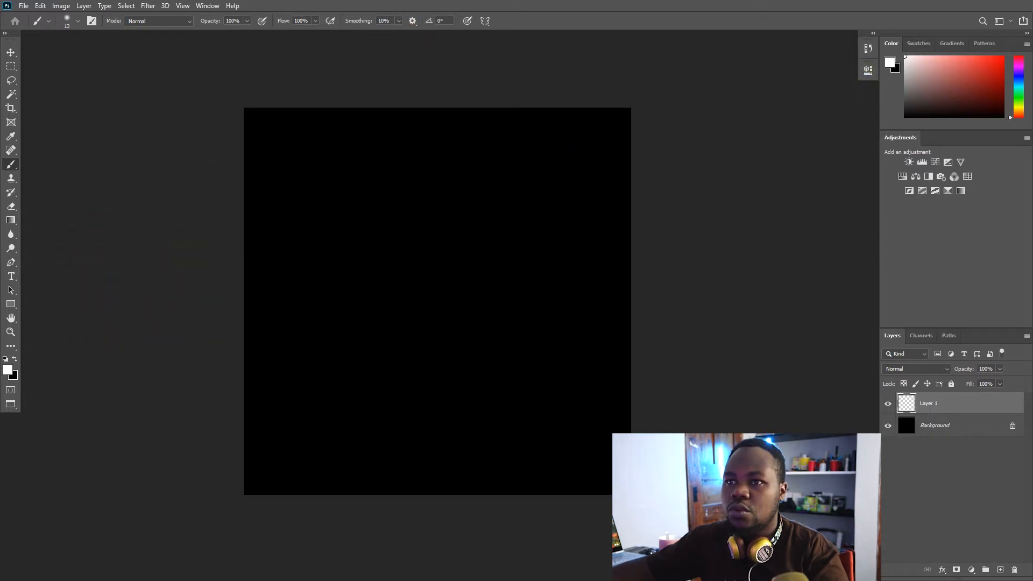
left_click(207, 6)
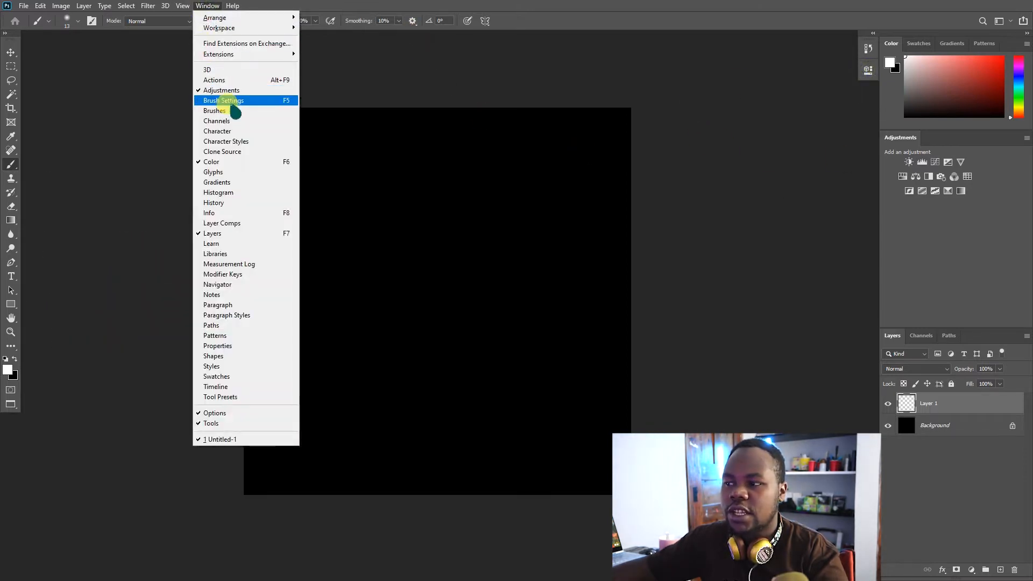
left_click(271, 118)
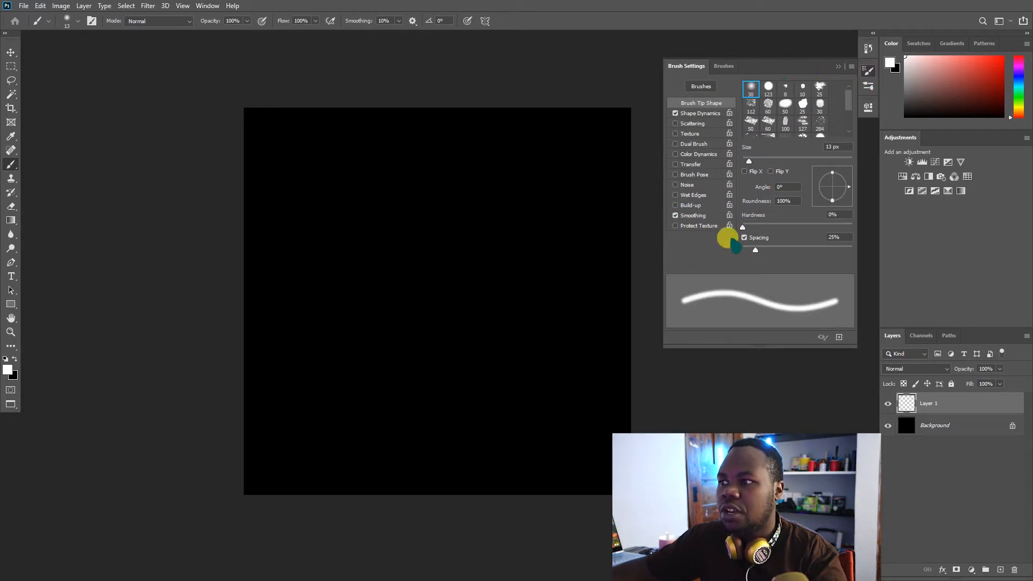
Step: Choose the 284 px bristle brush tip and set its spacing to 1%, size to 42 px and angle to -89°
scroll(763, 118, "down", 3)
scroll(780, 124, "up", 2)
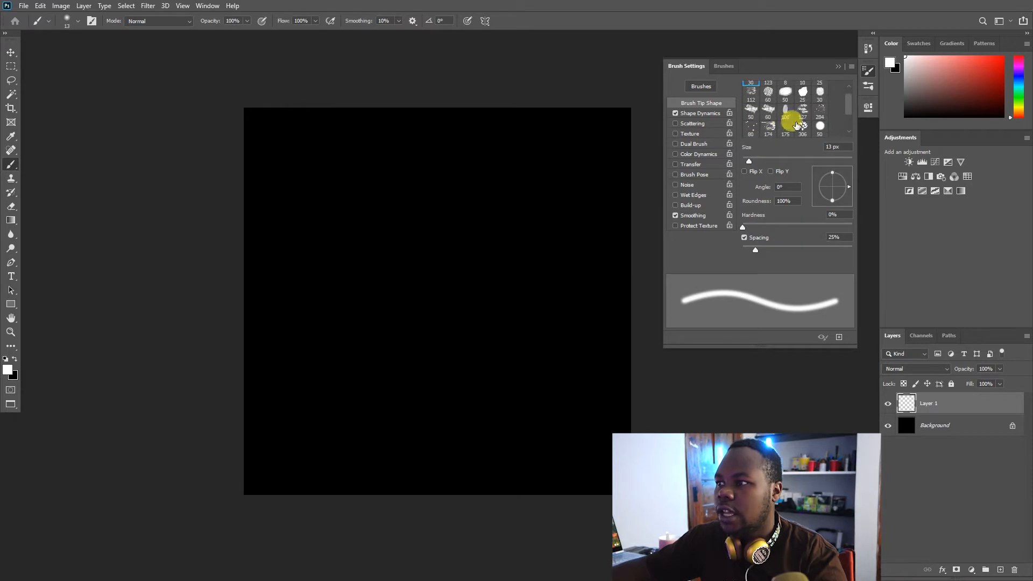
left_click(820, 112)
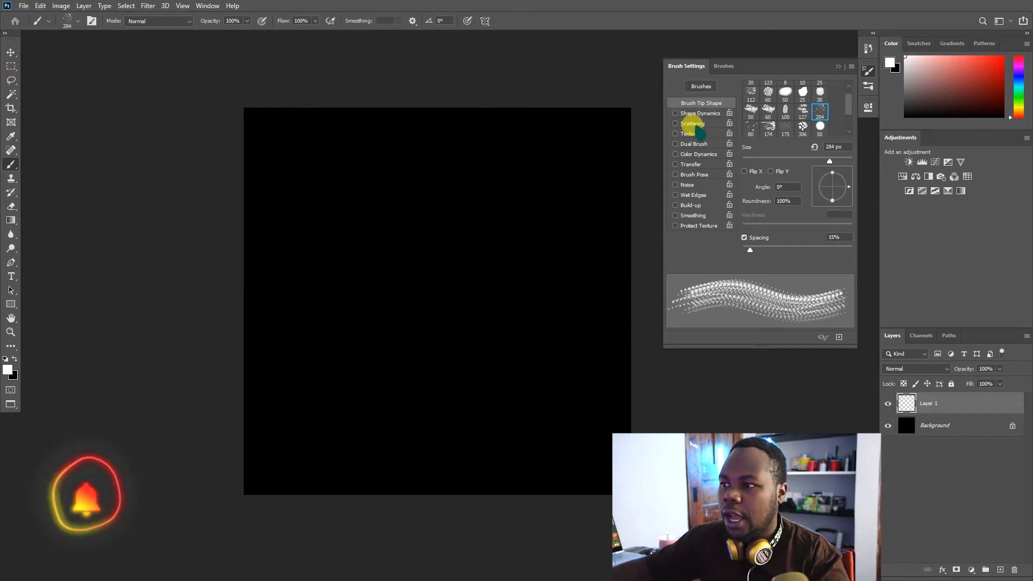
left_click_drag(749, 250, 731, 251)
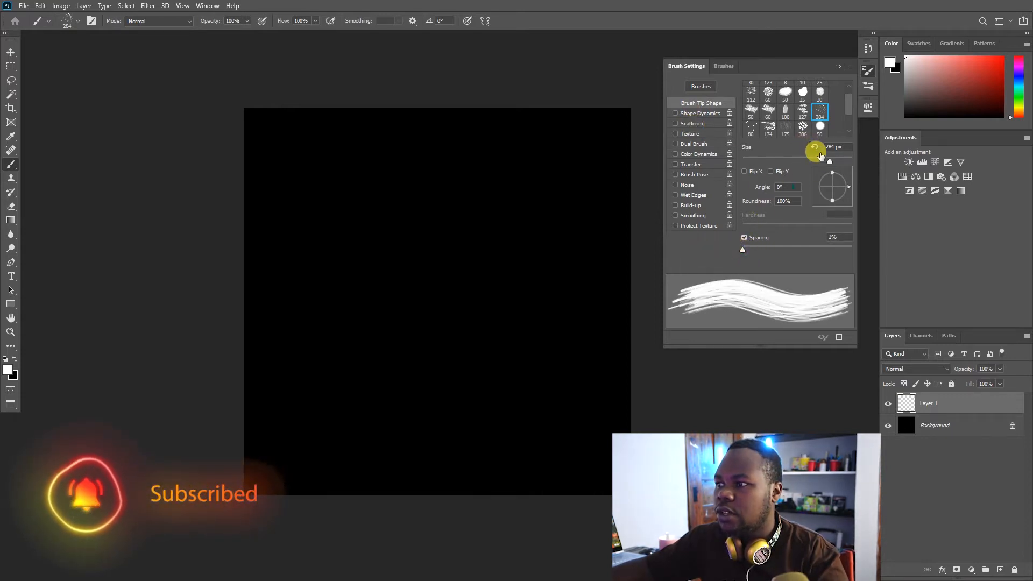
mouse_move(821, 159)
left_mouse_down()
mouse_move(756, 164)
mouse_move(764, 168)
left_mouse_up()
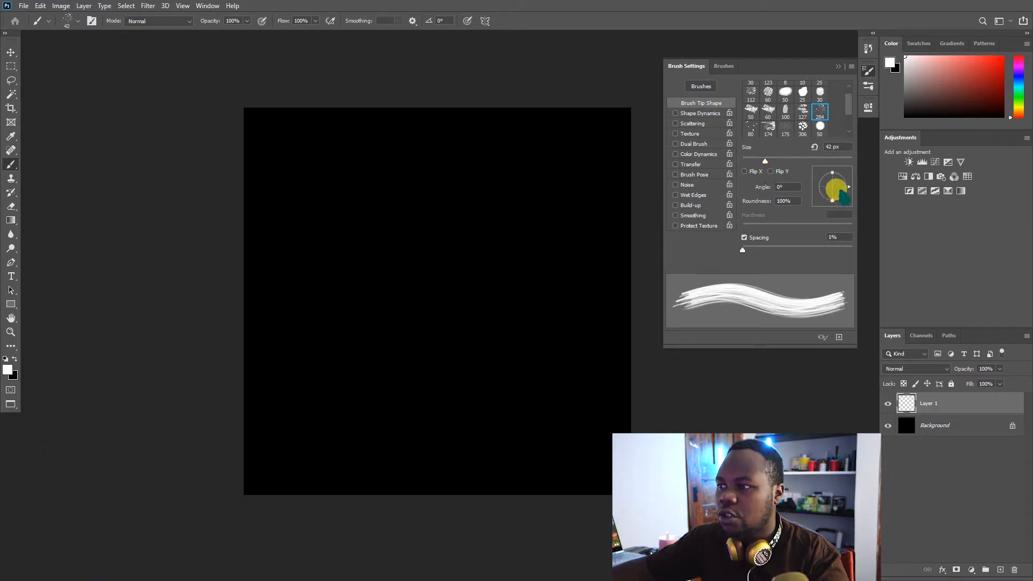
mouse_move(840, 191)
left_mouse_down()
mouse_move(810, 199)
mouse_move(830, 202)
left_mouse_up()
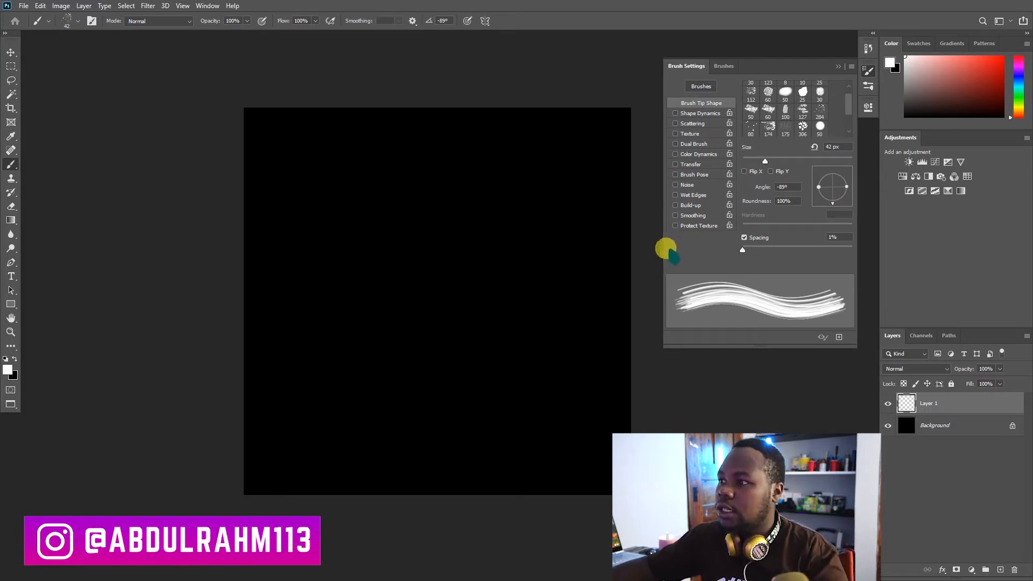
Step: Test the brush with wavy horizontal strokes across the canvas, undoing each stroke
mouse_move(285, 232)
left_mouse_down()
mouse_move(336, 220)
mouse_move(453, 265)
mouse_move(567, 264)
left_mouse_up()
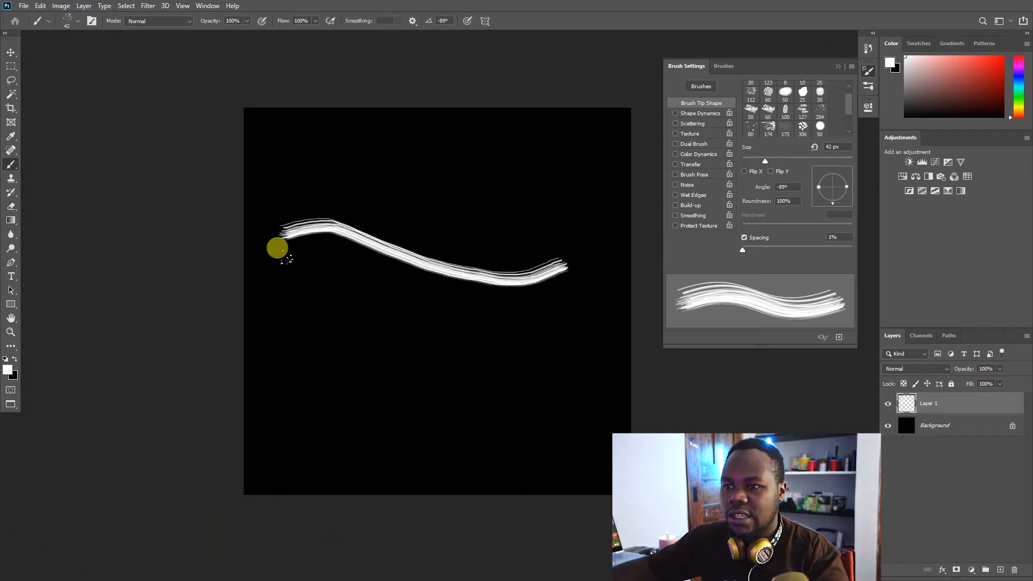
key("ctrl+z")
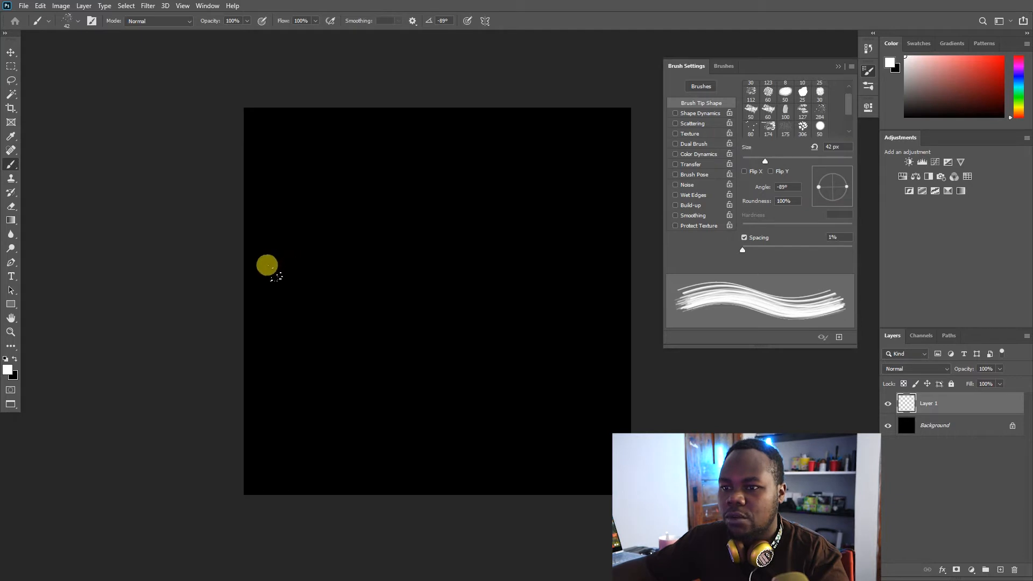
mouse_move(263, 271)
left_mouse_down()
mouse_move(306, 251)
mouse_move(467, 276)
mouse_move(635, 223)
left_mouse_up()
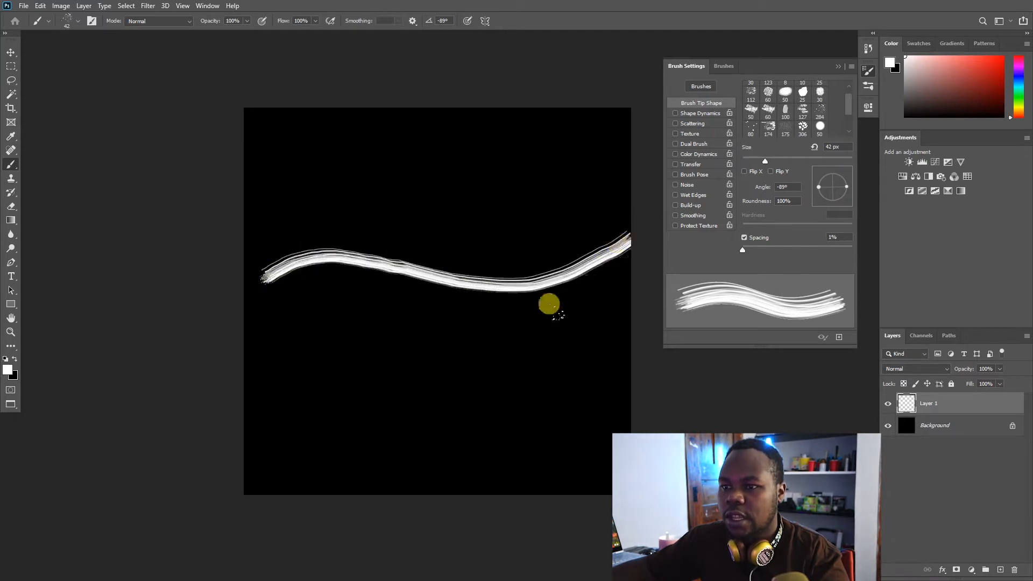
key("ctrl+z")
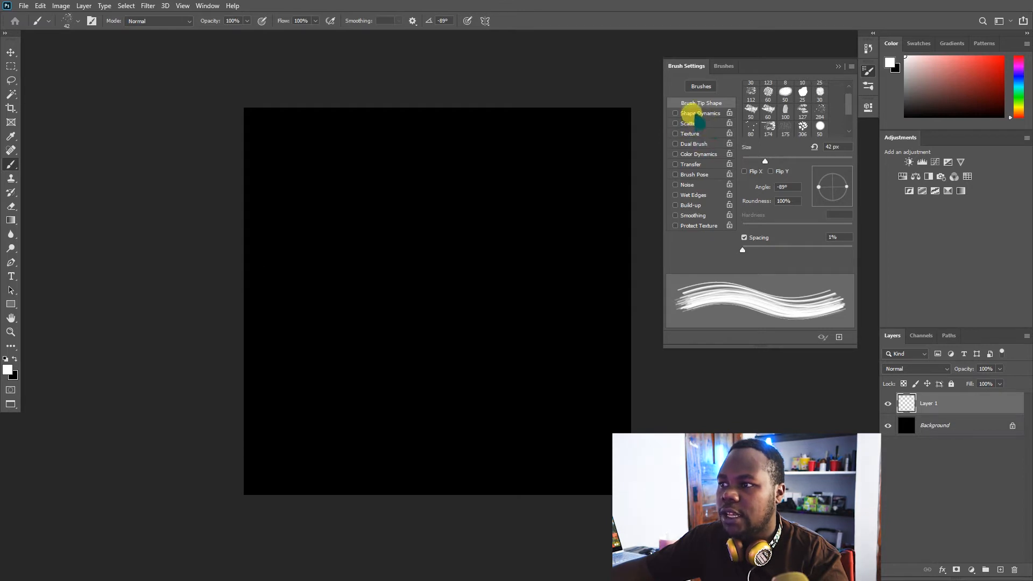
Step: Enable Shape Dynamics for the brush, set the size control to Fade and the minimum diameter to 68%
left_click(694, 113)
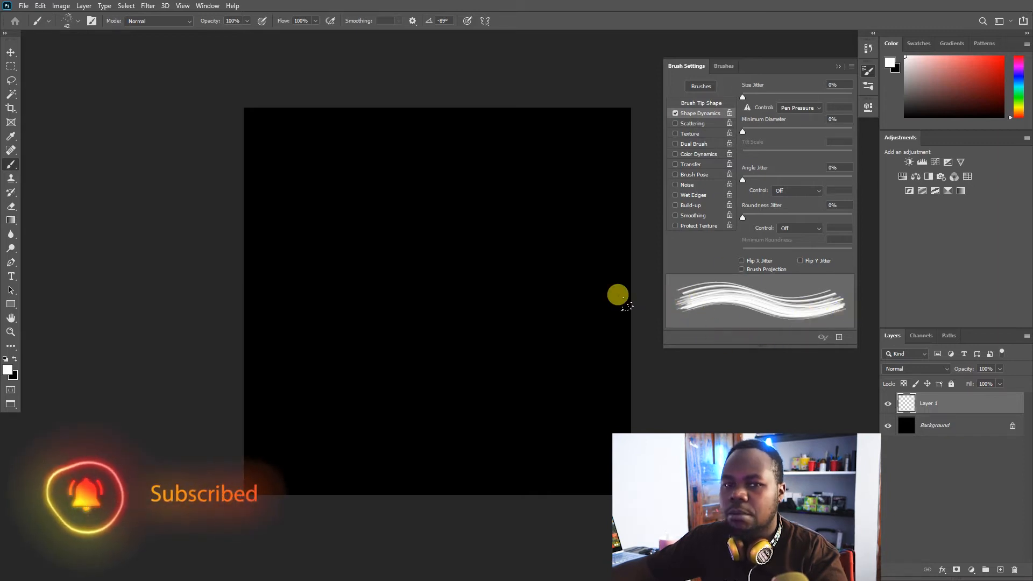
left_click(674, 215)
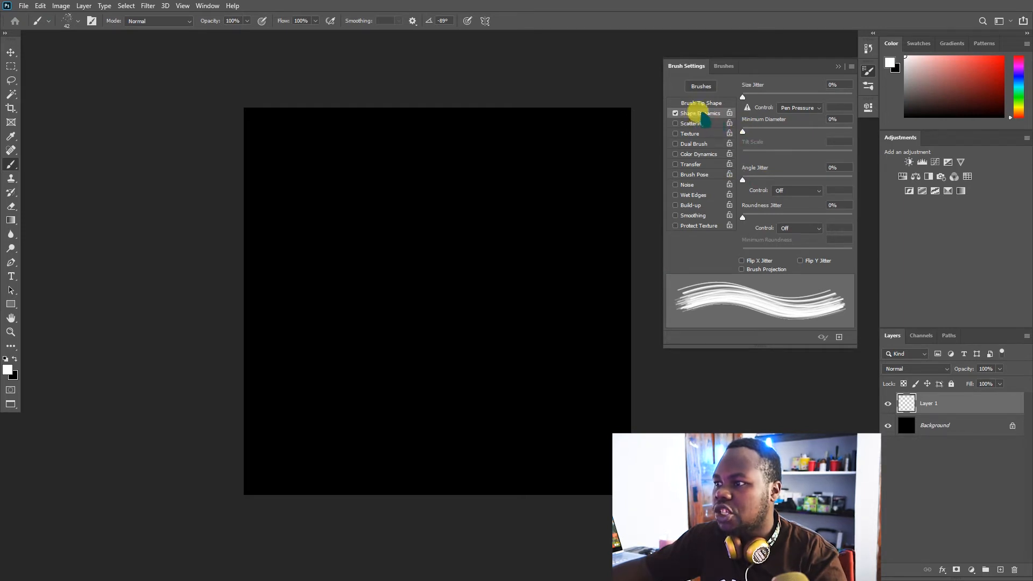
left_click(783, 108)
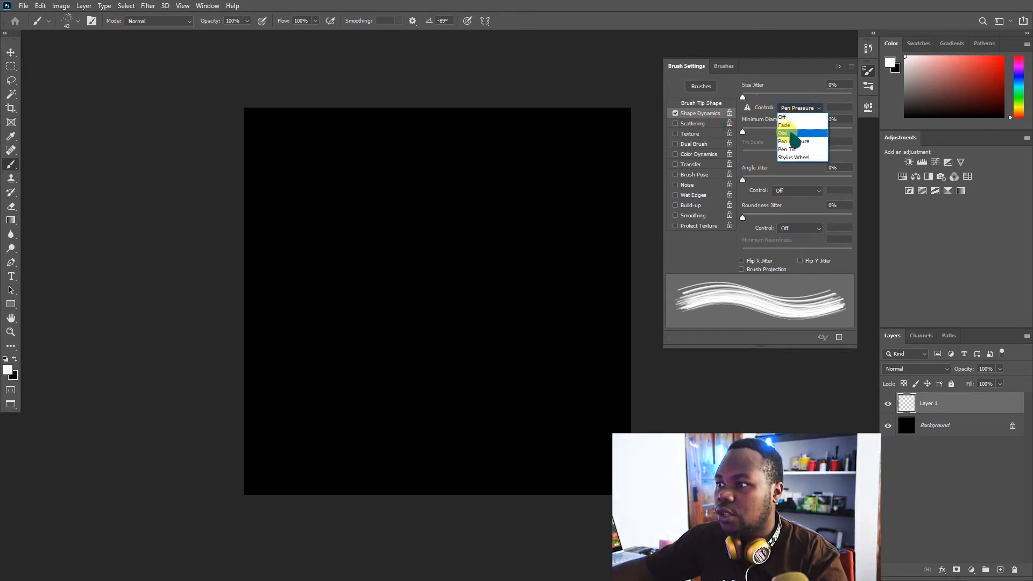
left_click(786, 124)
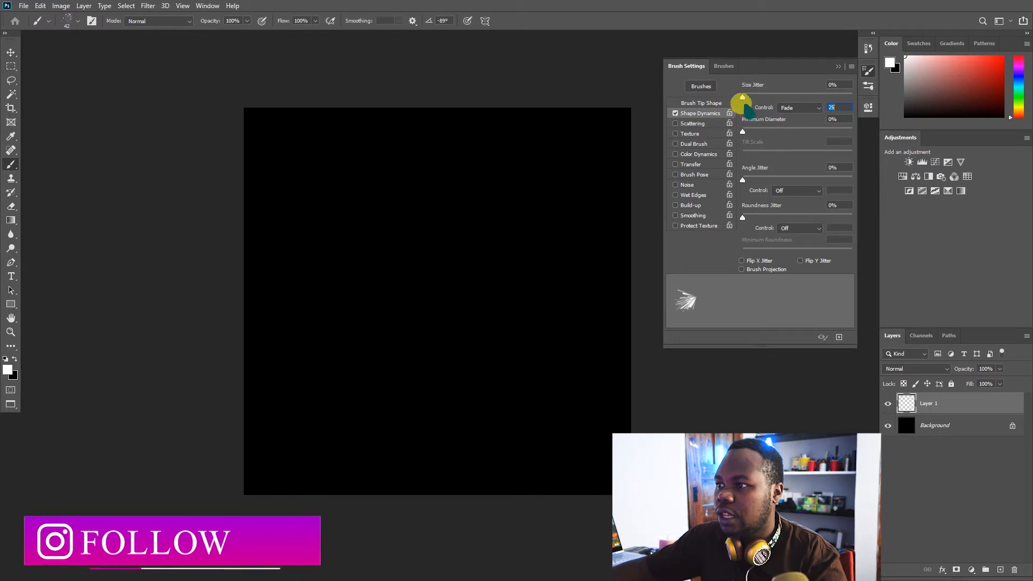
mouse_move(744, 97)
left_mouse_down()
mouse_move(750, 130)
mouse_move(818, 132)
left_mouse_up()
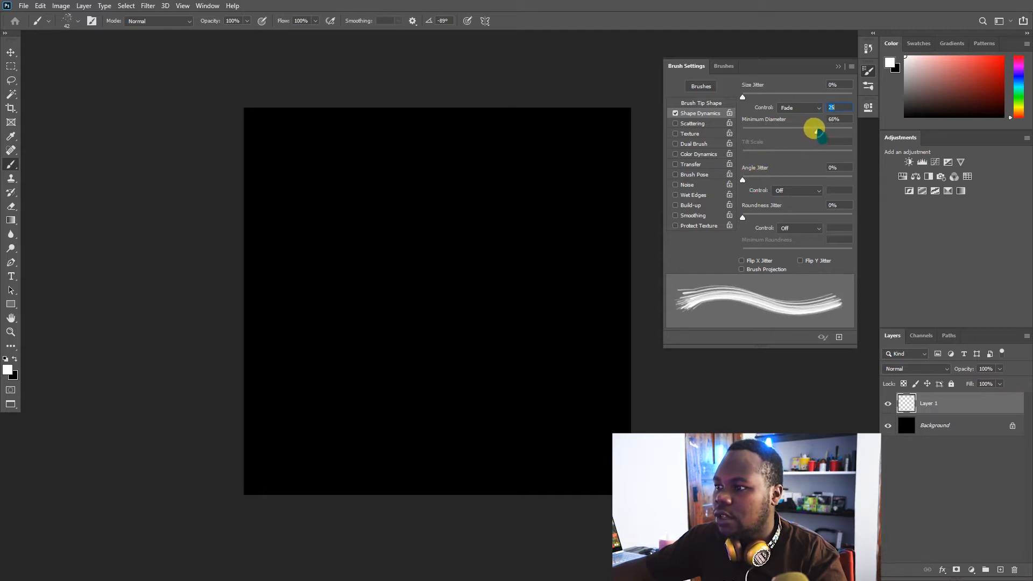
Step: Test the Shape Dynamics brush with short and long curved strokes across the upper canvas, undoing each one
mouse_move(299, 296)
left_mouse_down()
mouse_move(606, 313)
mouse_move(597, 324)
left_mouse_up()
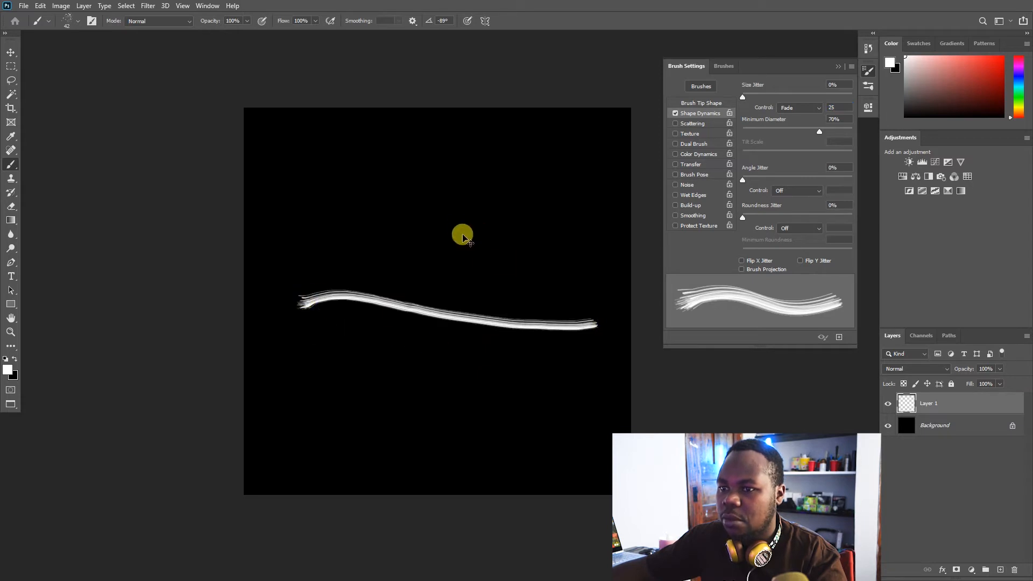
key("ctrl+z")
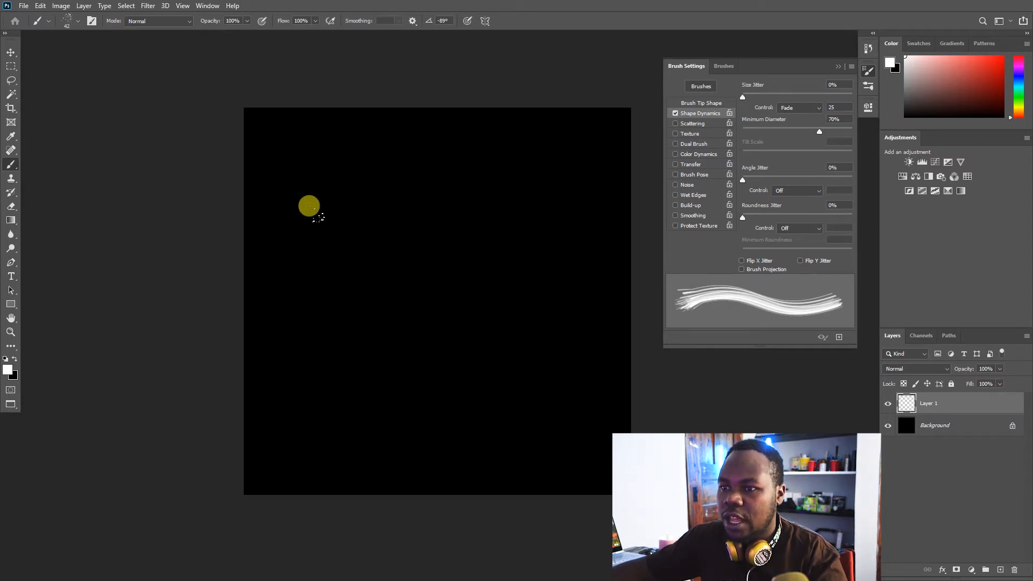
left_click_drag(291, 224, 314, 222)
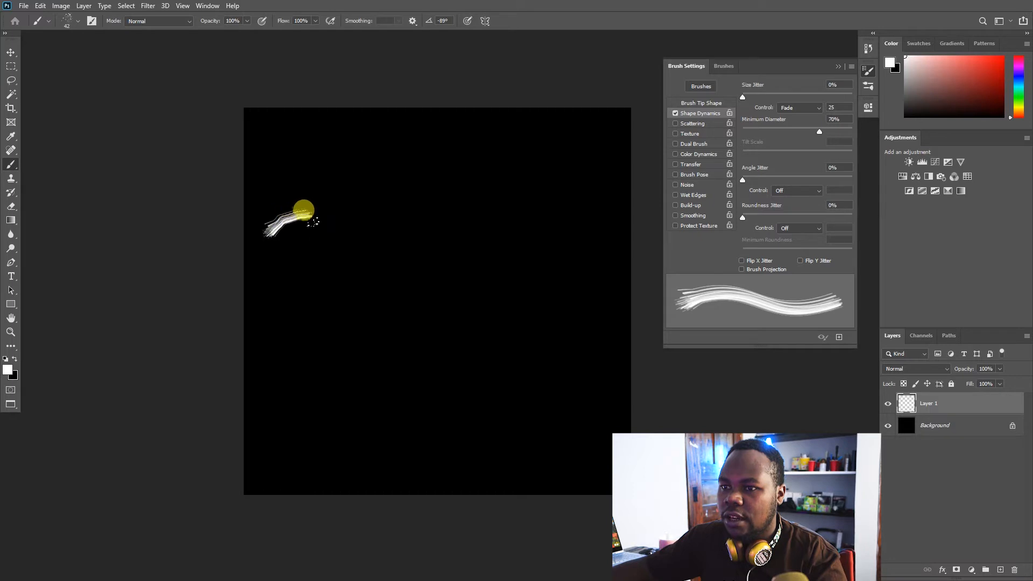
key("ctrl+z")
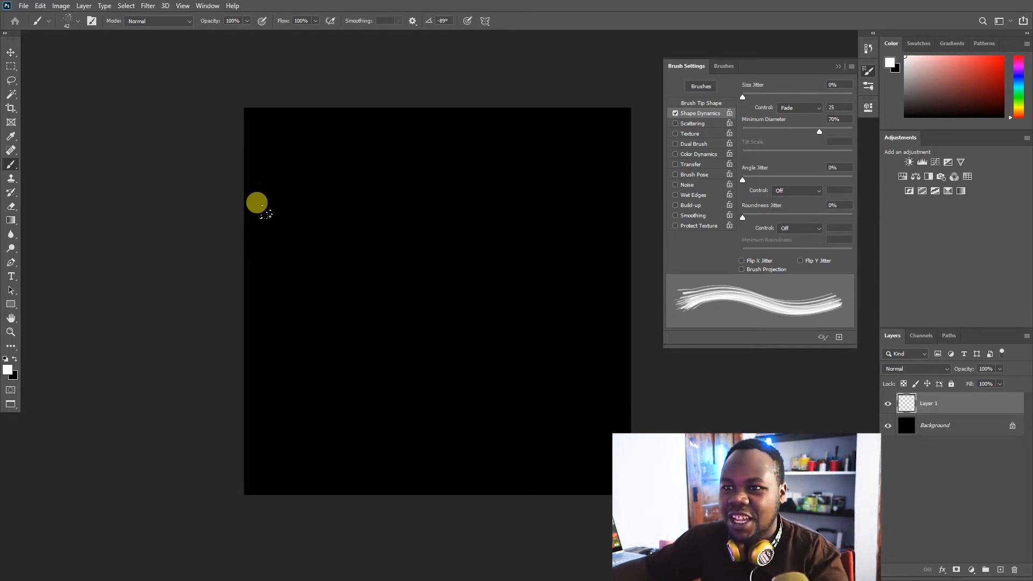
left_click_drag(262, 208, 293, 192)
key("ctrl+z")
mouse_move(258, 233)
left_mouse_down()
mouse_move(455, 246)
mouse_move(549, 262)
left_mouse_up()
key("ctrl+z")
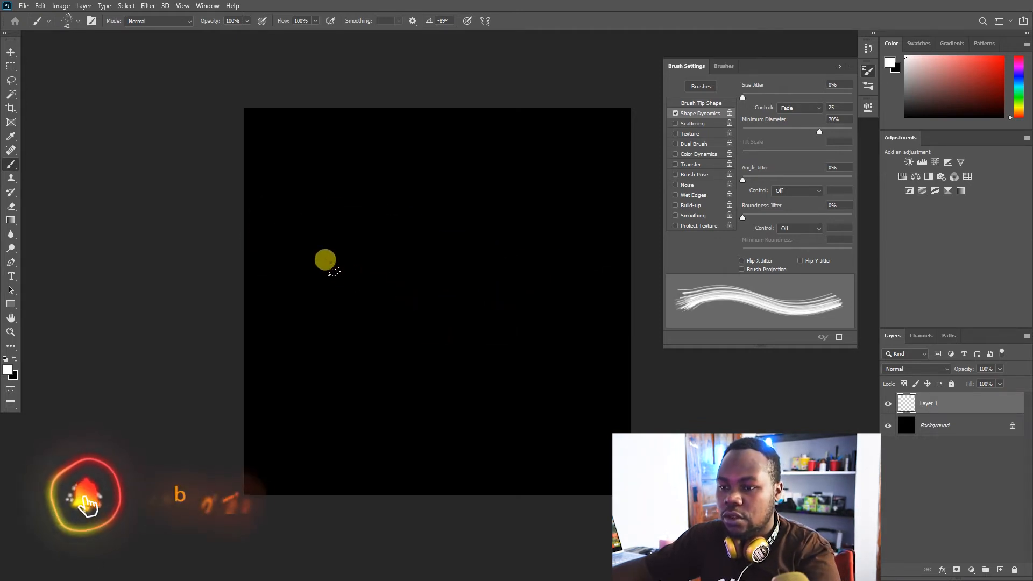
Step: Increase the bristle brush size to 80 px
key("bracketright")
key("bracketright")
key("bracketright")
key("bracketright")
Step: Try freehand S-shaped strokes across the canvas with the enlarged brush, undoing each one
mouse_move(278, 279)
left_mouse_down()
mouse_move(350, 238)
mouse_move(518, 275)
mouse_move(643, 269)
left_mouse_up()
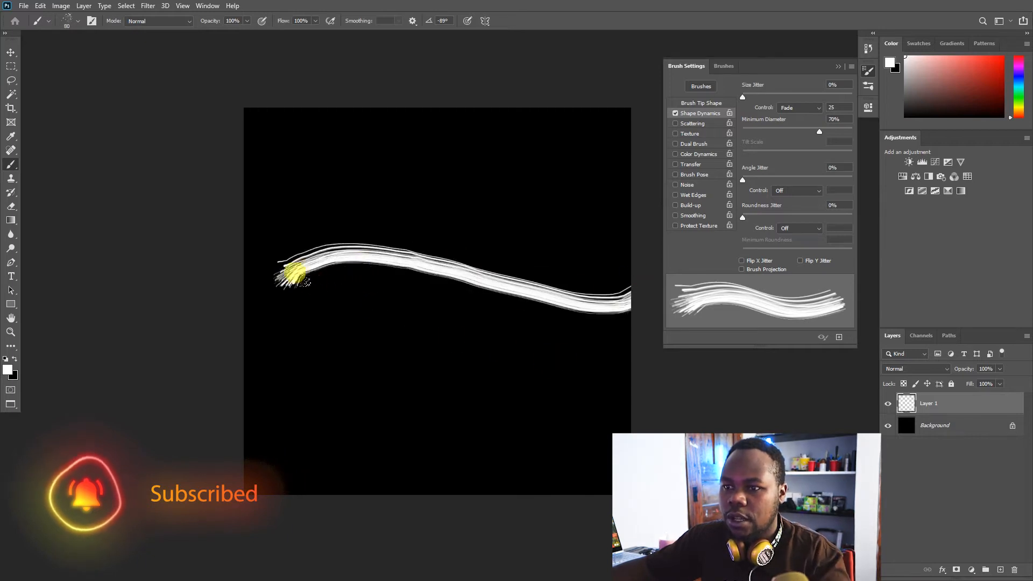
key("ctrl+z")
mouse_move(284, 293)
left_mouse_down()
mouse_move(337, 249)
mouse_move(459, 276)
mouse_move(600, 262)
left_mouse_up()
key("ctrl+z")
mouse_move(291, 271)
left_mouse_down()
mouse_move(369, 271)
mouse_move(458, 292)
mouse_move(601, 277)
left_mouse_up()
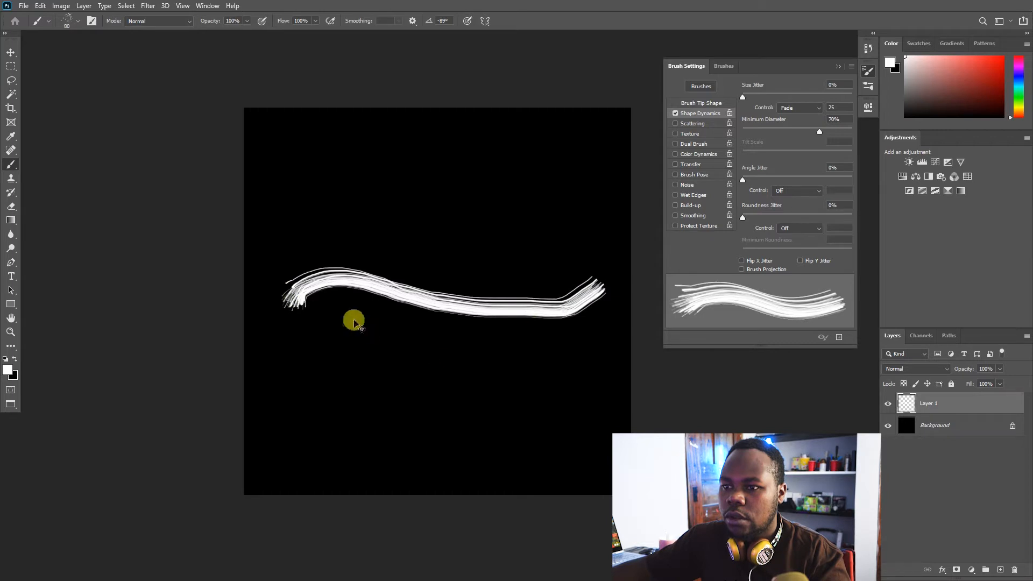
key("ctrl+z")
mouse_move(270, 305)
left_mouse_down()
mouse_move(285, 285)
mouse_move(396, 276)
mouse_move(497, 325)
mouse_move(595, 300)
left_mouse_up()
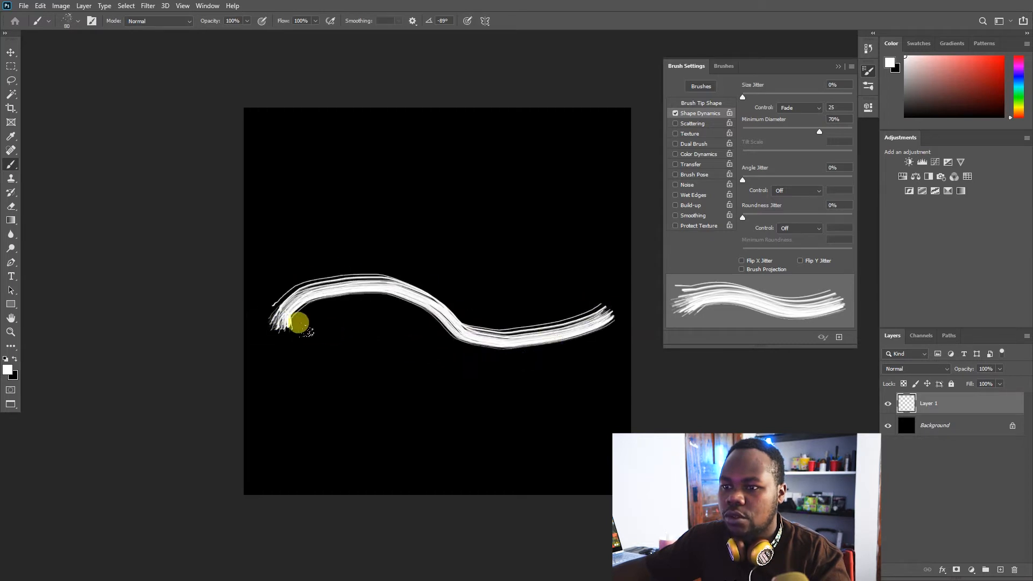
key("ctrl+z")
mouse_move(295, 323)
left_mouse_down()
mouse_move(323, 298)
mouse_move(371, 301)
mouse_move(465, 329)
mouse_move(591, 294)
mouse_move(570, 341)
left_mouse_up()
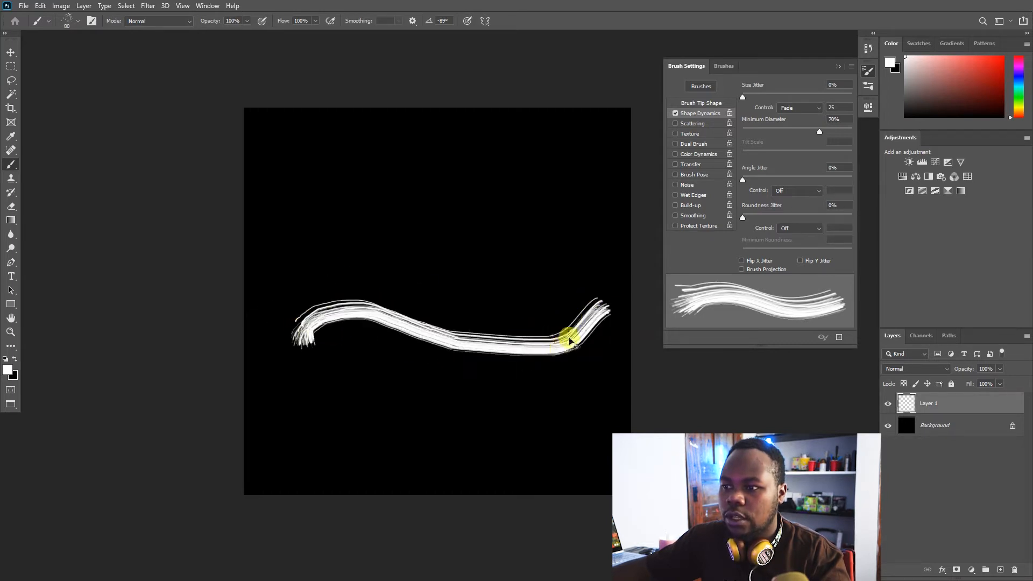
key("ctrl+z")
mouse_move(590, 291)
left_mouse_down()
mouse_move(548, 335)
mouse_move(436, 310)
mouse_move(333, 327)
mouse_move(319, 348)
mouse_move(319, 315)
left_mouse_up()
key("ctrl+z")
mouse_move(412, 336)
left_mouse_down()
mouse_move(497, 331)
mouse_move(561, 326)
left_mouse_up()
key("ctrl+z")
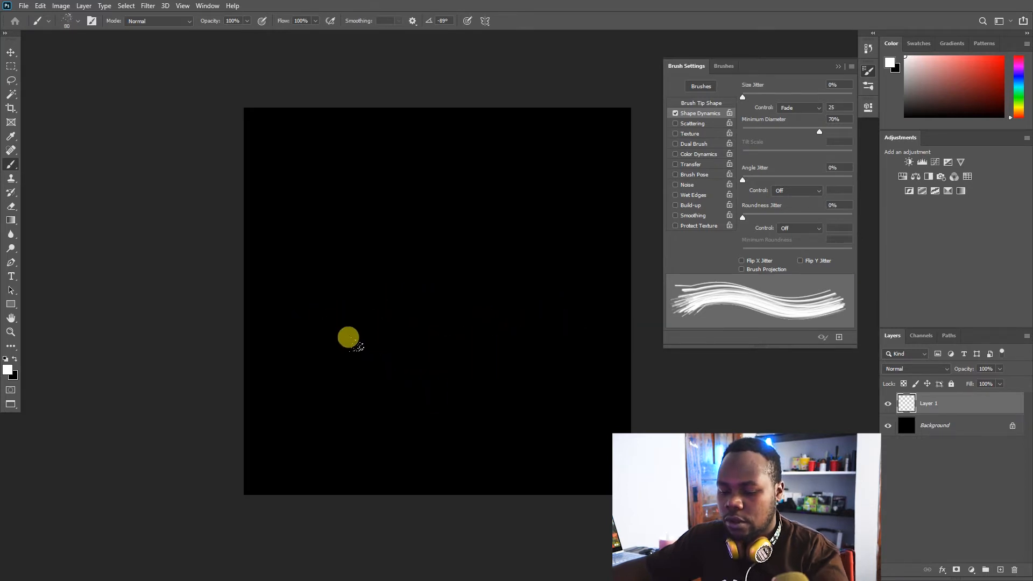
Step: Draw an open S-curve path with the Pen tool, spanning most of the canvas width above its middle
key("p")
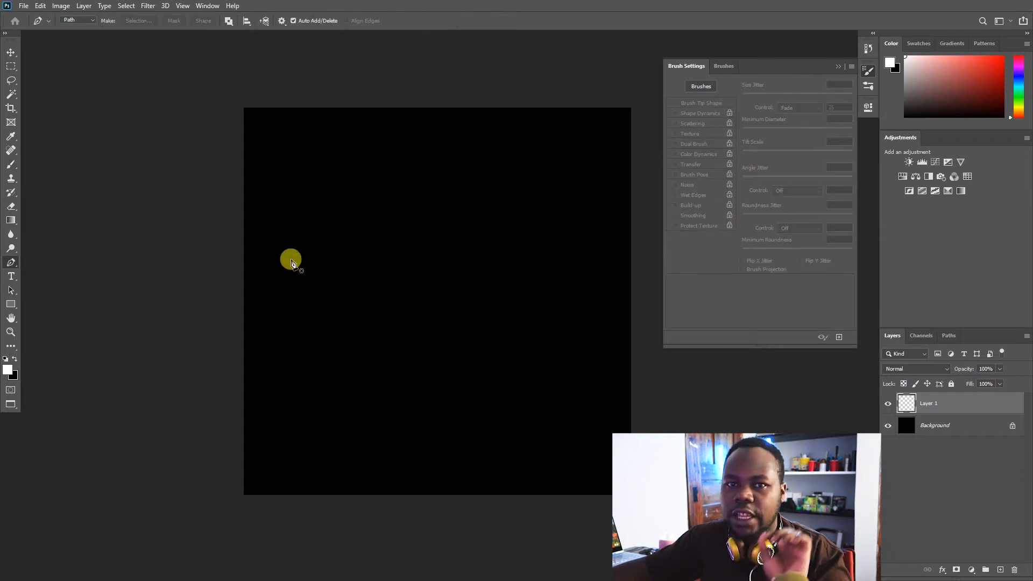
left_click_drag(428, 259, 500, 296)
left_click_drag(603, 262, 630, 231)
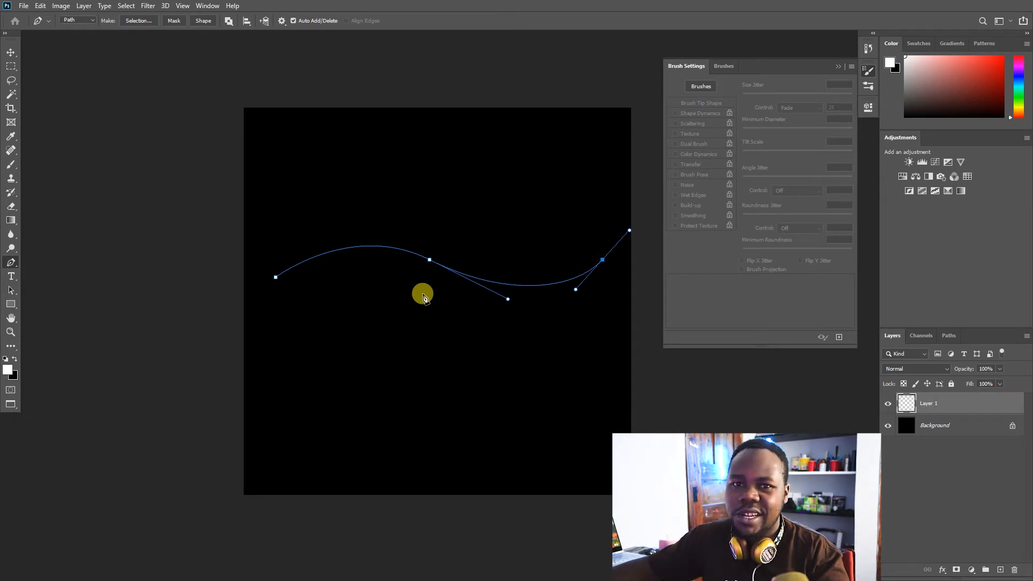
Step: Stroke the S-curve path with the Brush tool, leaving Simulate Pressure off
right_click(407, 261)
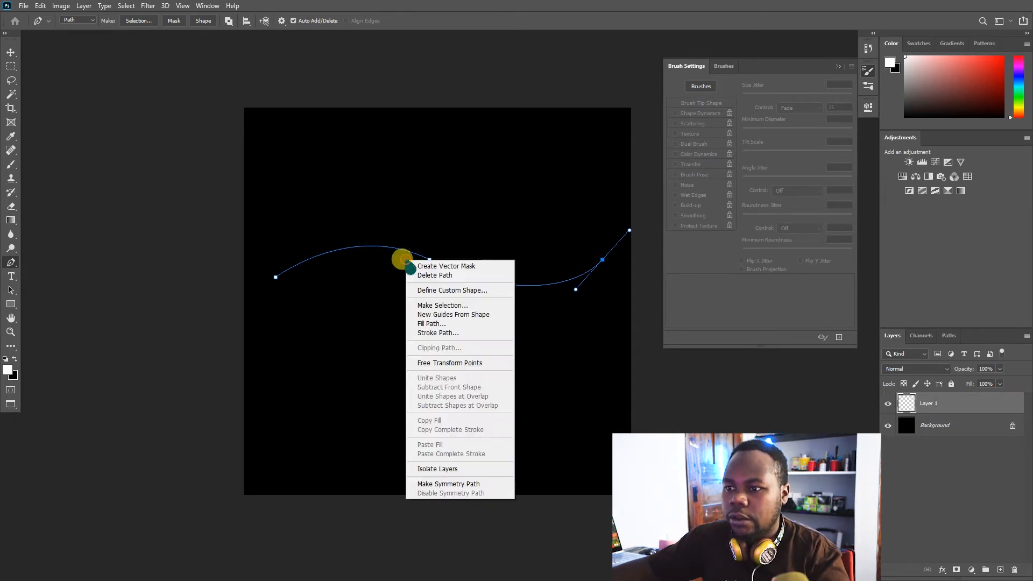
left_click(455, 332)
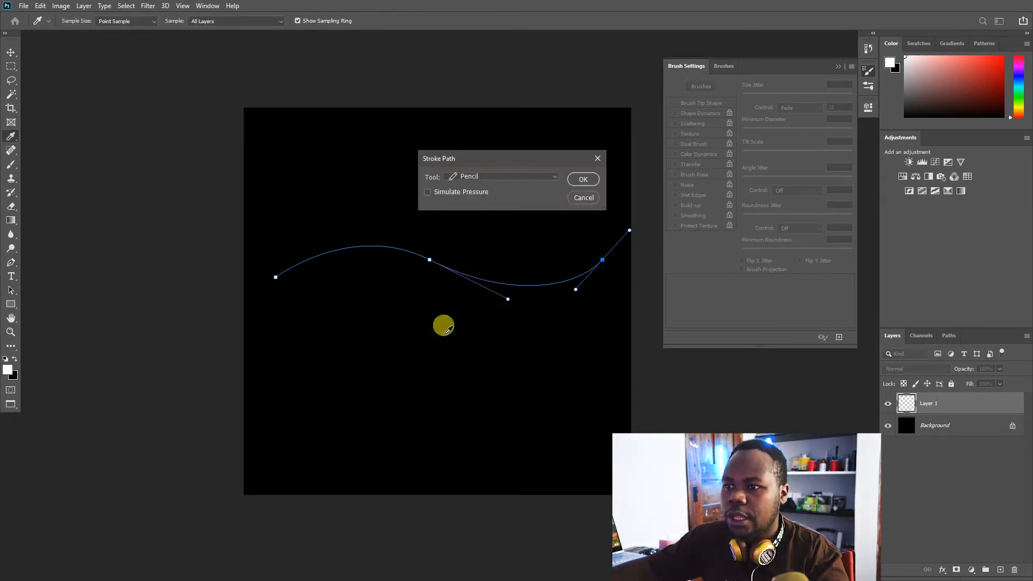
left_click(500, 176)
left_click(504, 196)
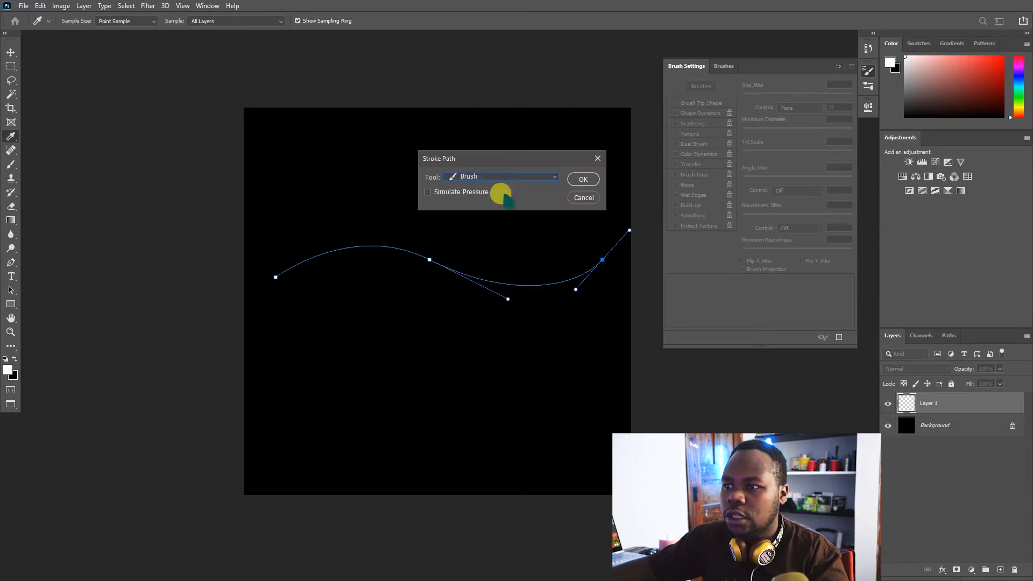
left_click(583, 179)
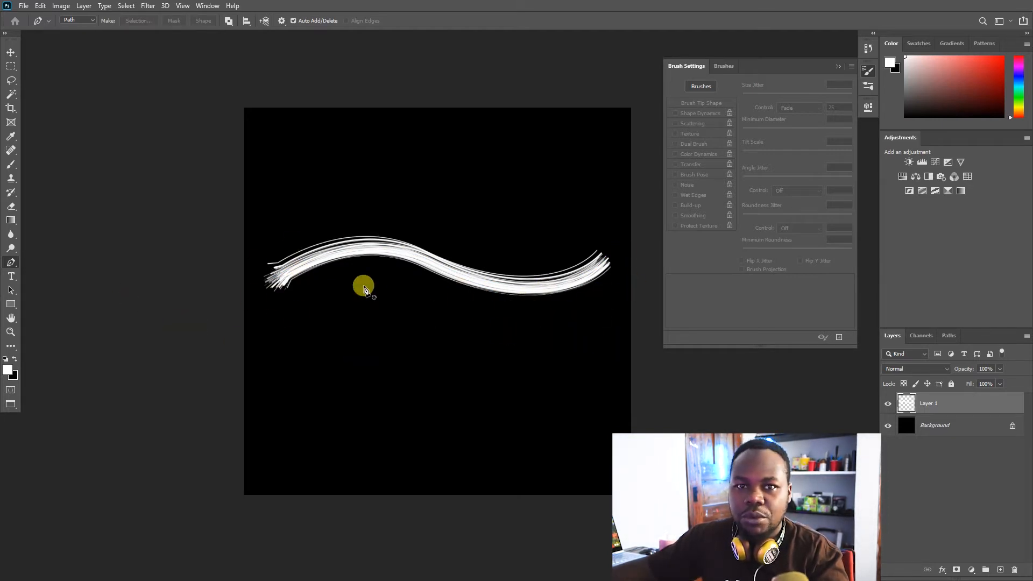
Step: Move the brush stroke to the canvas's upper right and stack overlapping duplicates of it directly below
key("v")
mouse_move(407, 260)
left_mouse_down()
mouse_move(426, 141)
mouse_move(516, 131)
mouse_move(526, 143)
mouse_move(505, 157)
mouse_move(508, 178)
left_mouse_up()
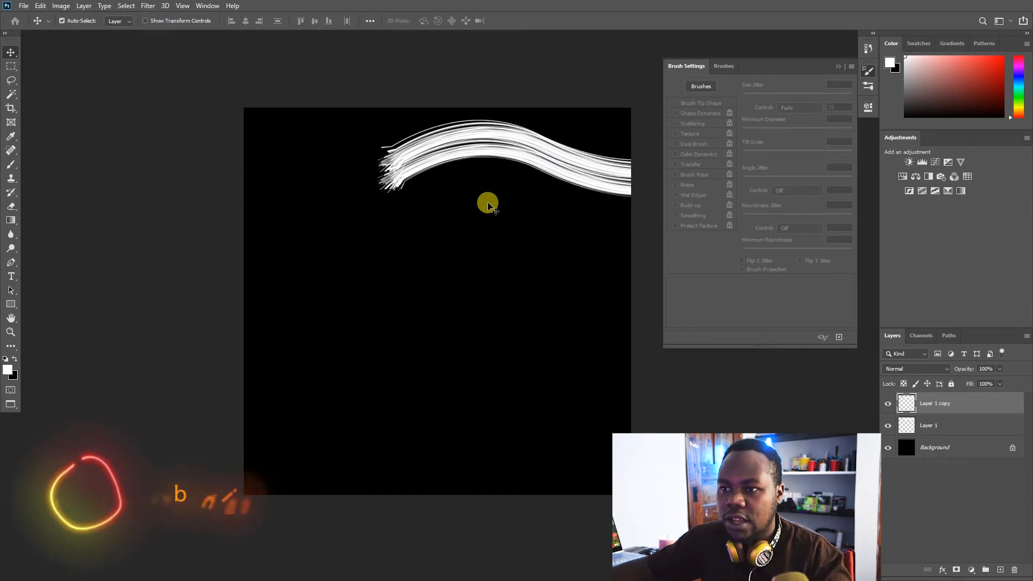
key("ctrl")
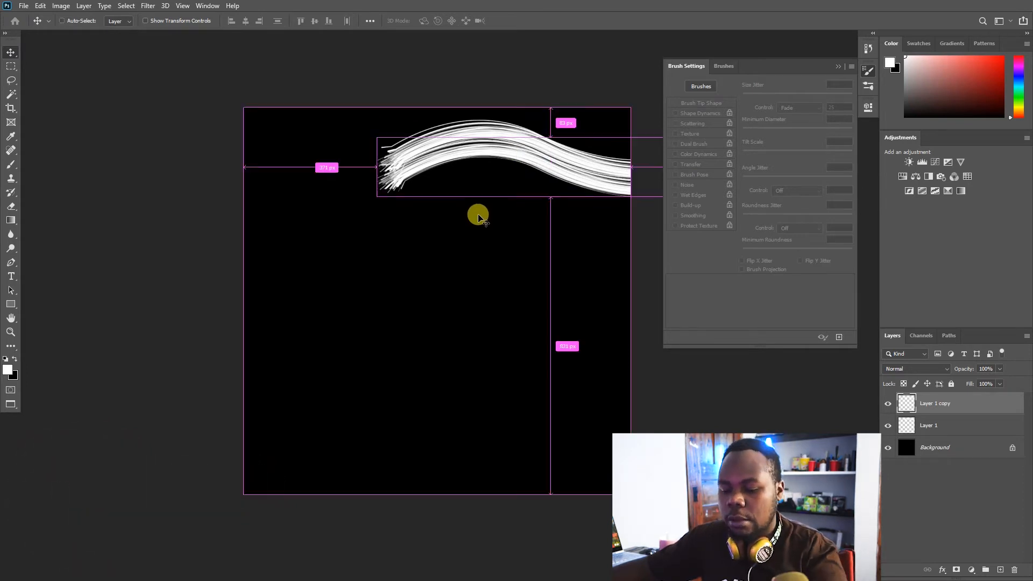
left_click_drag(473, 226, 480, 220)
key("ctrl")
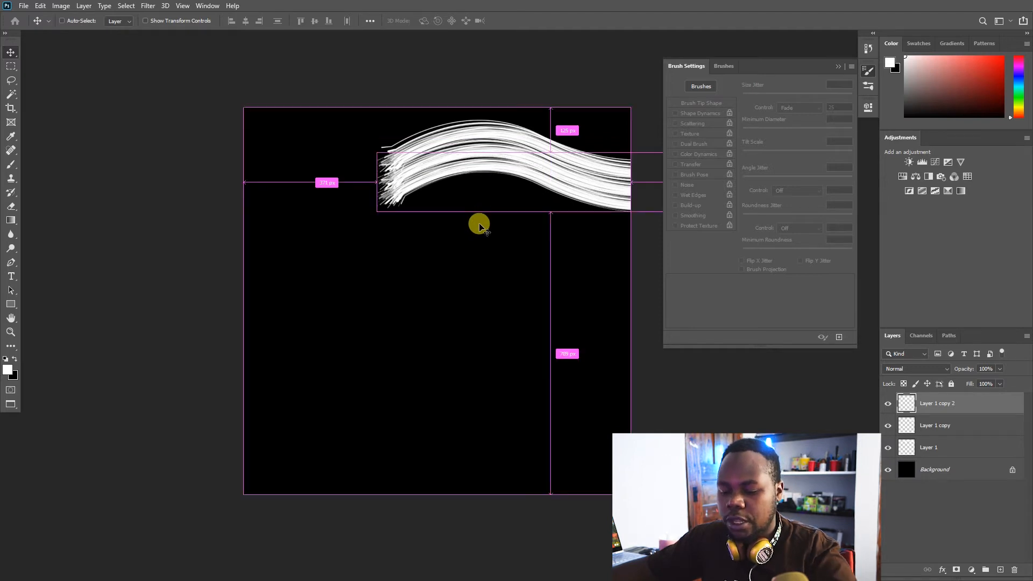
left_click_drag(480, 215, 483, 235)
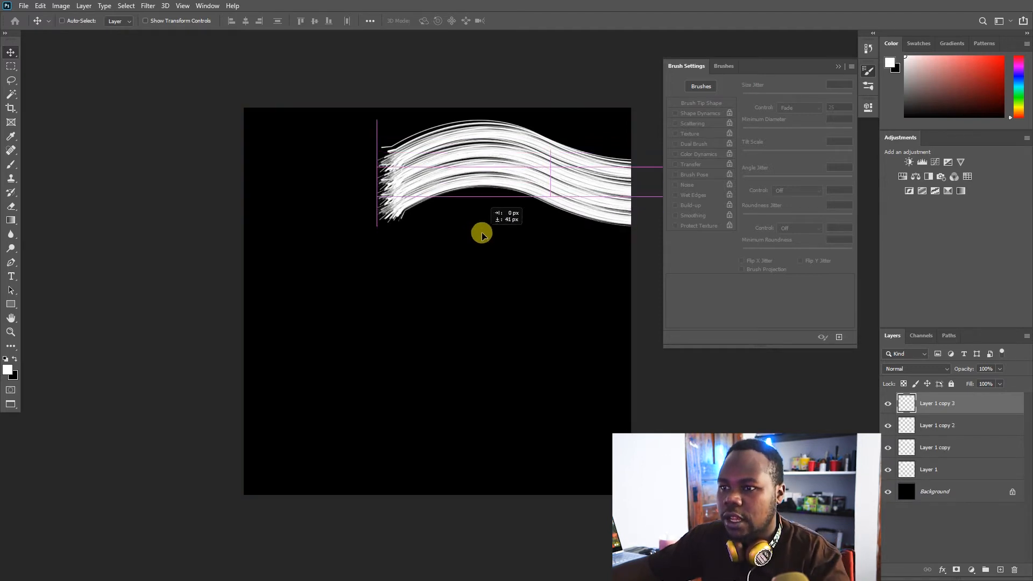
key("ctrl")
left_click_drag(484, 210, 484, 237)
Step: Select the stacked strokes, duplicate them downward and shift the lowest copies to overlap without gaps
left_click_drag(422, 281, 529, 123)
mouse_move(520, 159)
left_mouse_down()
mouse_move(514, 242)
mouse_move(484, 340)
left_mouse_up()
mouse_move(478, 428)
left_mouse_down()
mouse_move(491, 346)
mouse_move(489, 355)
mouse_move(477, 341)
mouse_move(473, 362)
mouse_move(477, 352)
left_mouse_up()
left_click(482, 434)
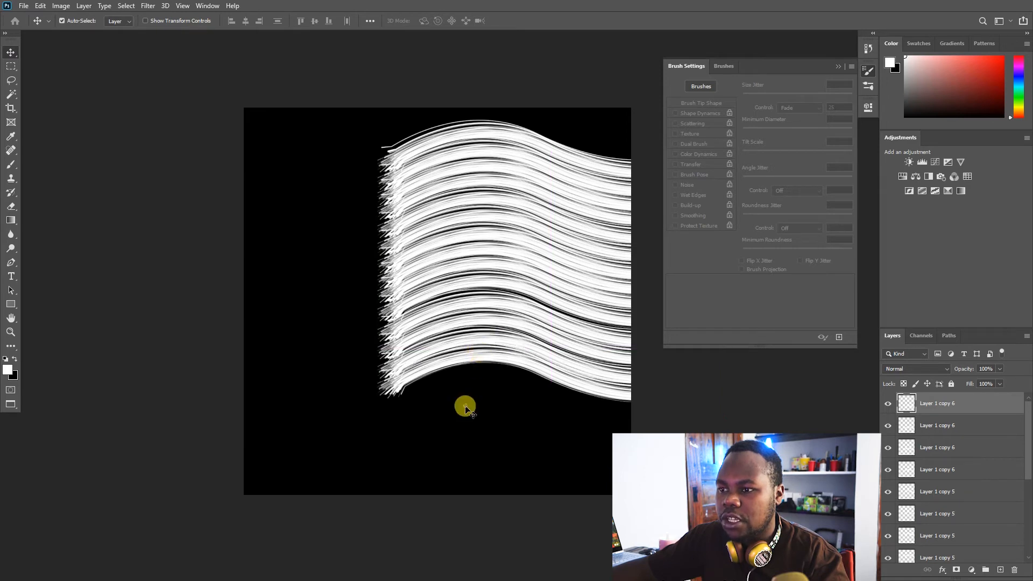
left_click(465, 407)
left_click_drag(487, 291, 488, 345)
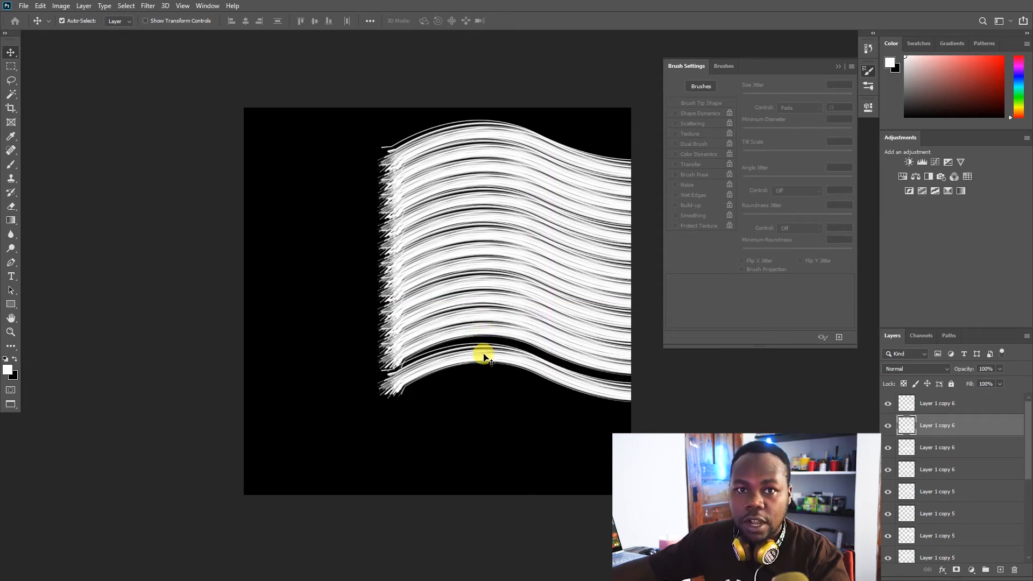
mouse_move(484, 373)
left_mouse_down()
mouse_move(484, 348)
mouse_move(479, 363)
left_mouse_up()
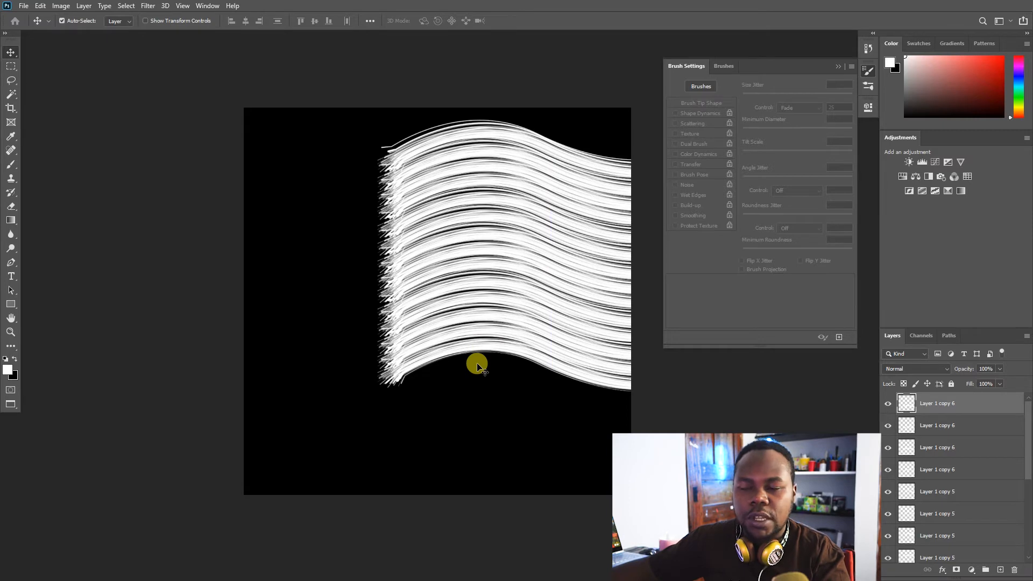
Step: Duplicate the whole block of strokes to fill the canvas height and shift it slightly right
left_click_drag(434, 385, 534, 118)
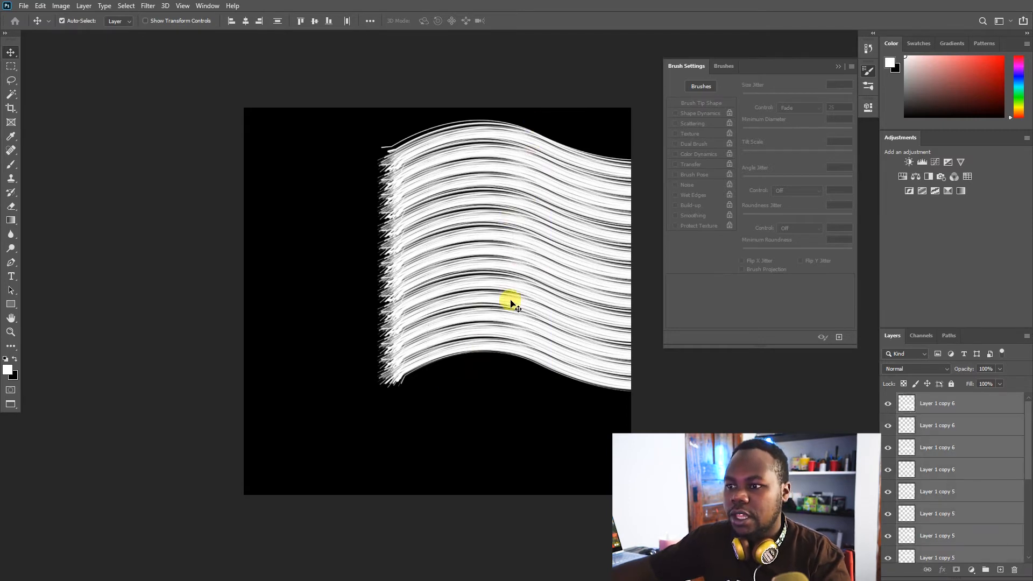
left_click_drag(489, 144, 488, 370)
left_click_drag(344, 113, 608, 530)
left_click_drag(539, 357, 537, 311)
left_click_drag(515, 193, 546, 188)
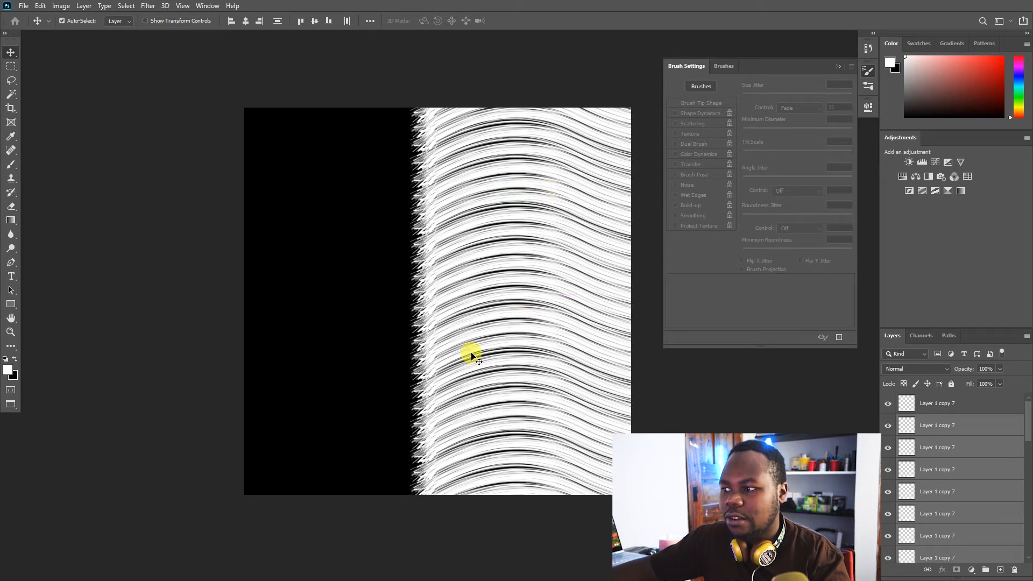
Step: Merge all the stroke layers into a single layer above the Background and adjust its position slightly
right_click(960, 425)
left_click(853, 427)
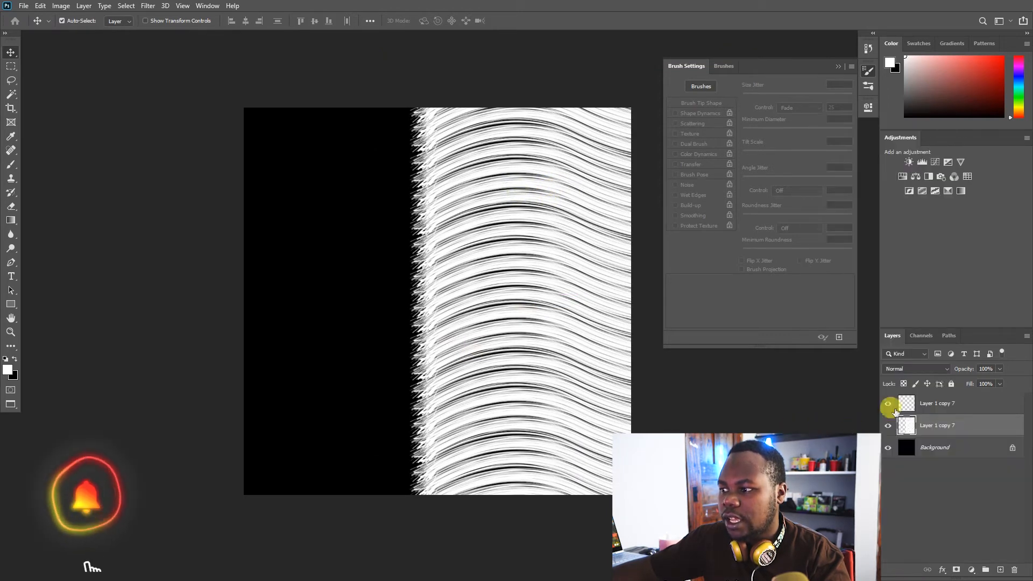
left_click(930, 403, "shift")
right_click(933, 404)
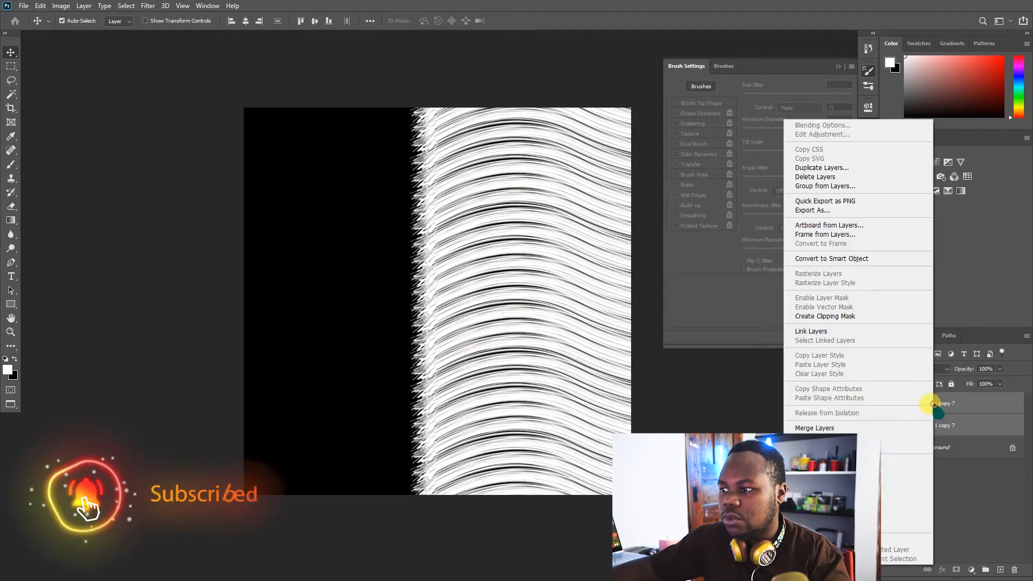
left_click(807, 428)
mouse_move(558, 362)
left_mouse_down()
mouse_move(330, 295)
mouse_move(472, 308)
mouse_move(291, 310)
mouse_move(549, 309)
mouse_move(508, 321)
left_mouse_up()
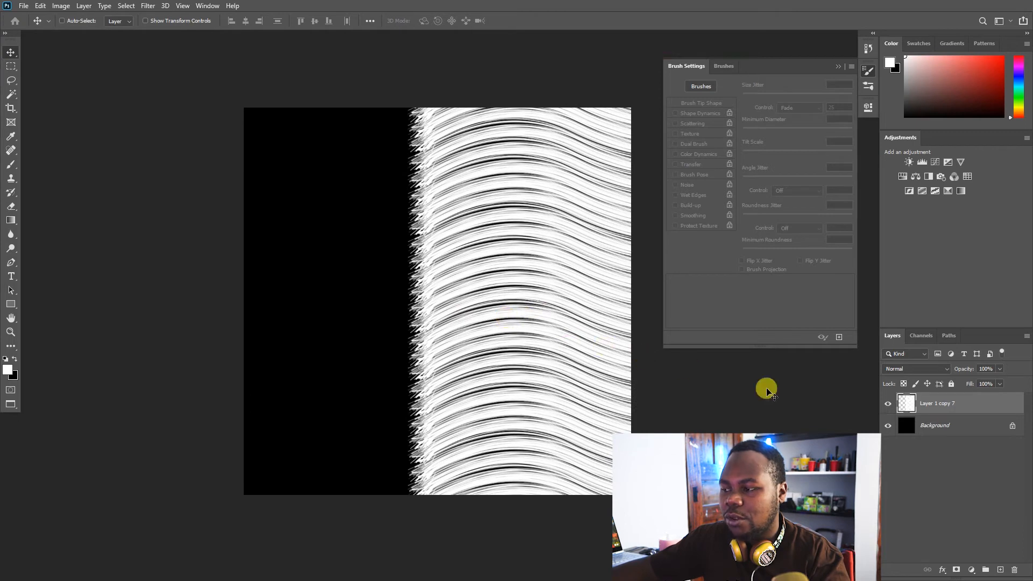
Step: Open the merged stroke layer's blending options and add a Gradient Overlay
right_click(966, 408)
left_click(857, 127)
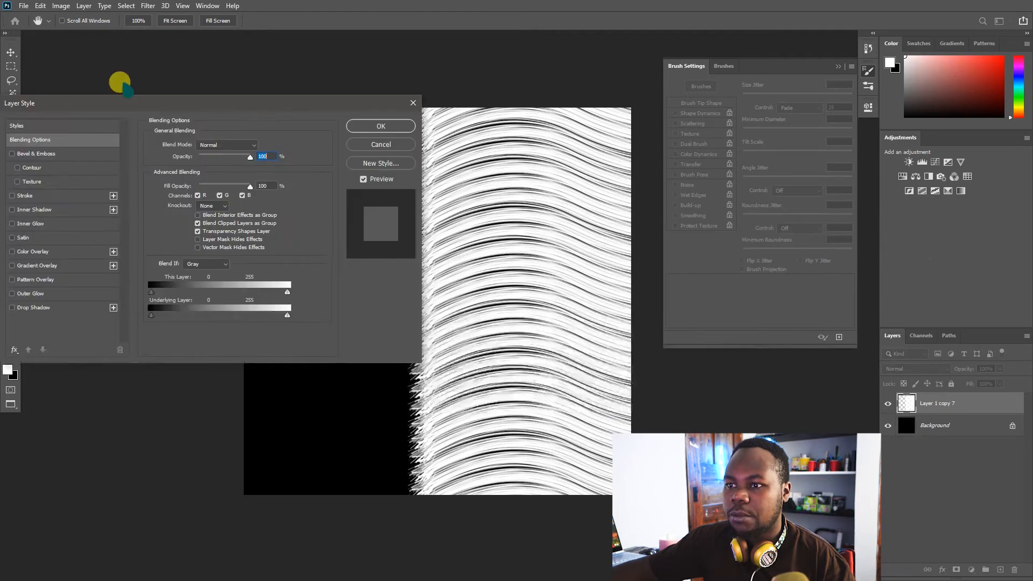
left_click_drag(116, 83, 785, 114)
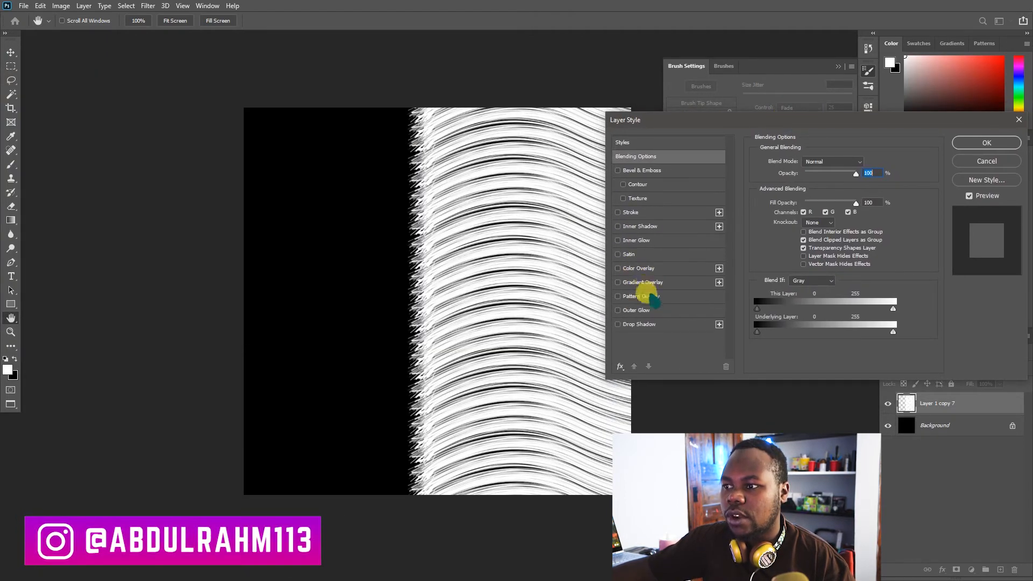
left_click(642, 282)
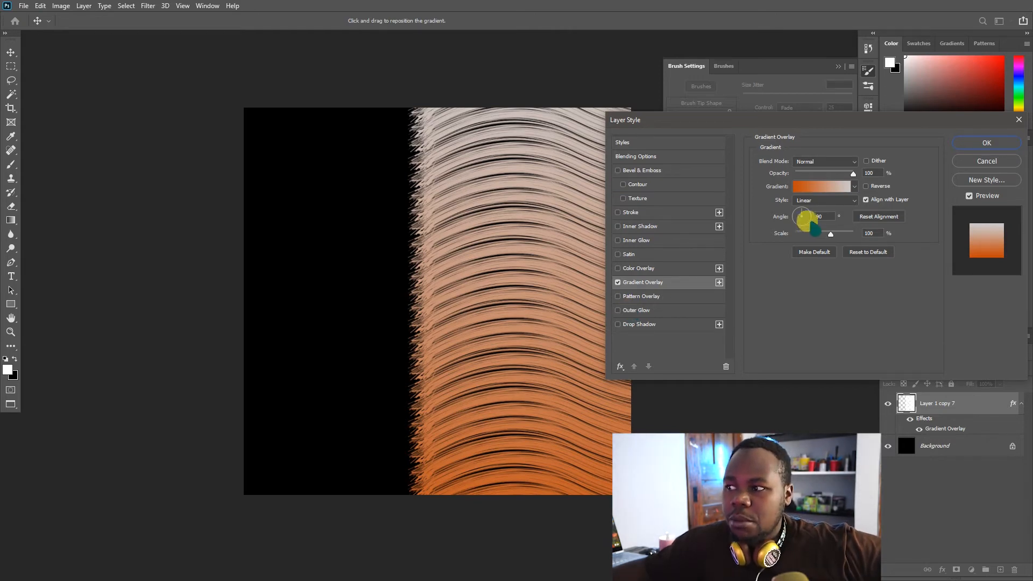
Step: Open the overlay's gradient for editing and move the Gradient Editor clear of the strokes
left_click(829, 187)
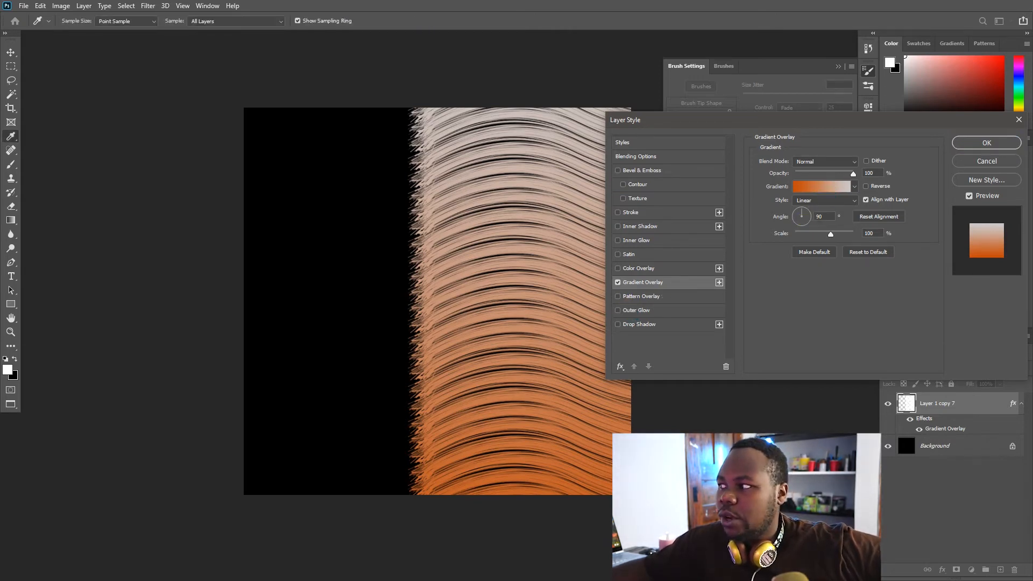
left_click_drag(662, 291, 117, 101)
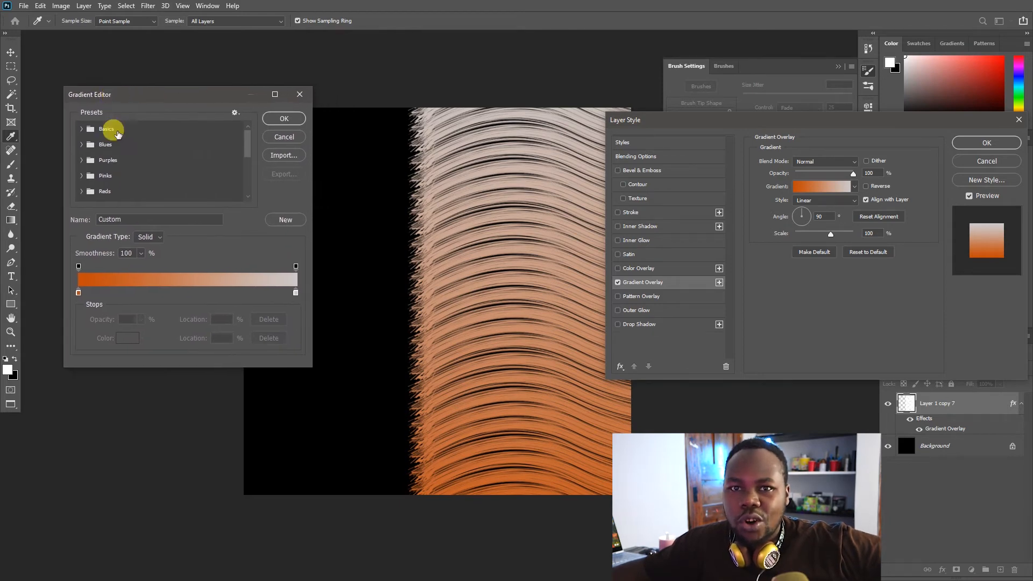
Step: Try gradient presets from the Blues group on the strokes, including Blue_24 and Blue_25
left_click(81, 145)
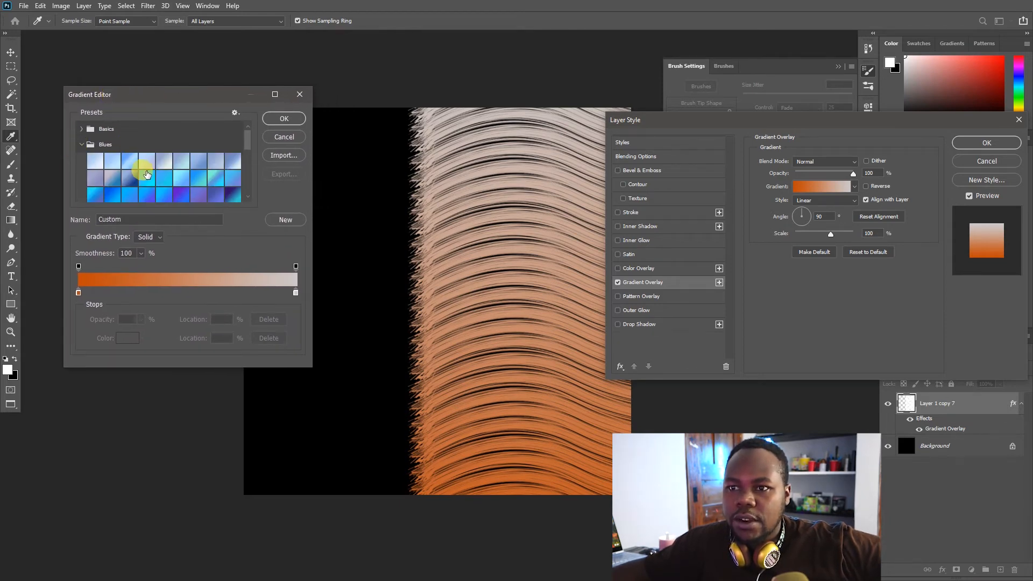
left_click(147, 174)
left_click(182, 198)
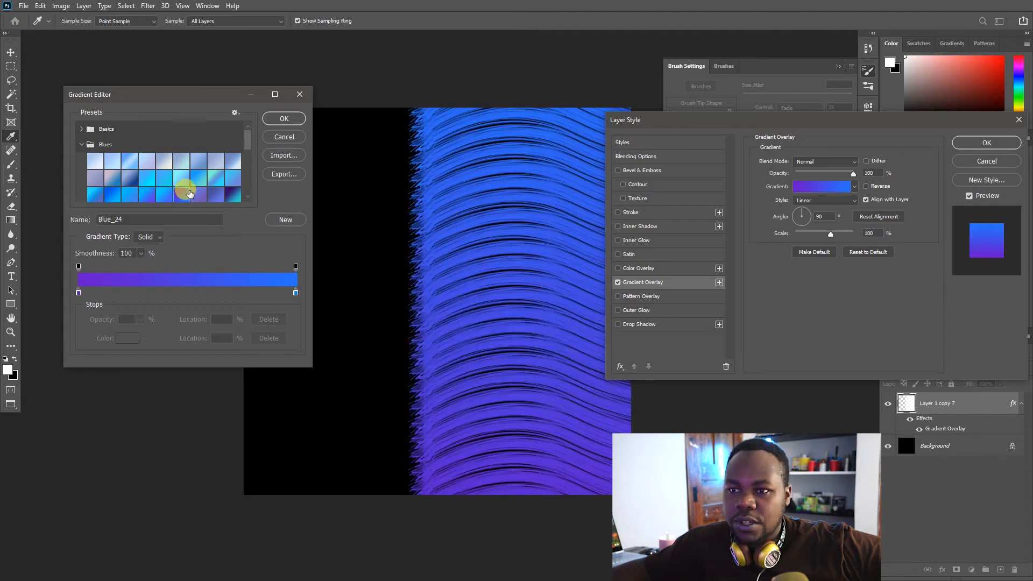
scroll(183, 180, "down", 2)
left_click(200, 164)
scroll(114, 176, "up", 2)
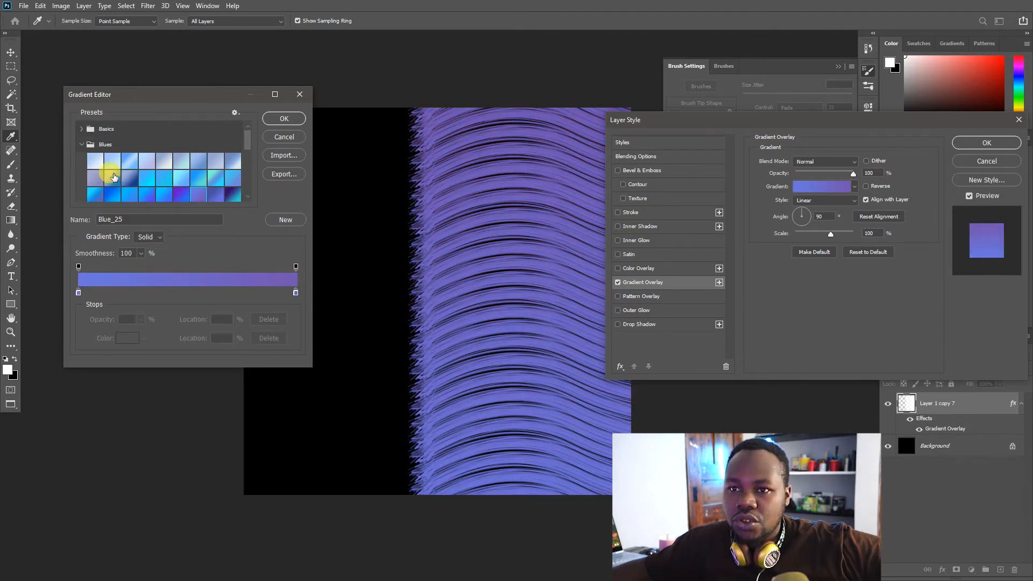
left_click(78, 144)
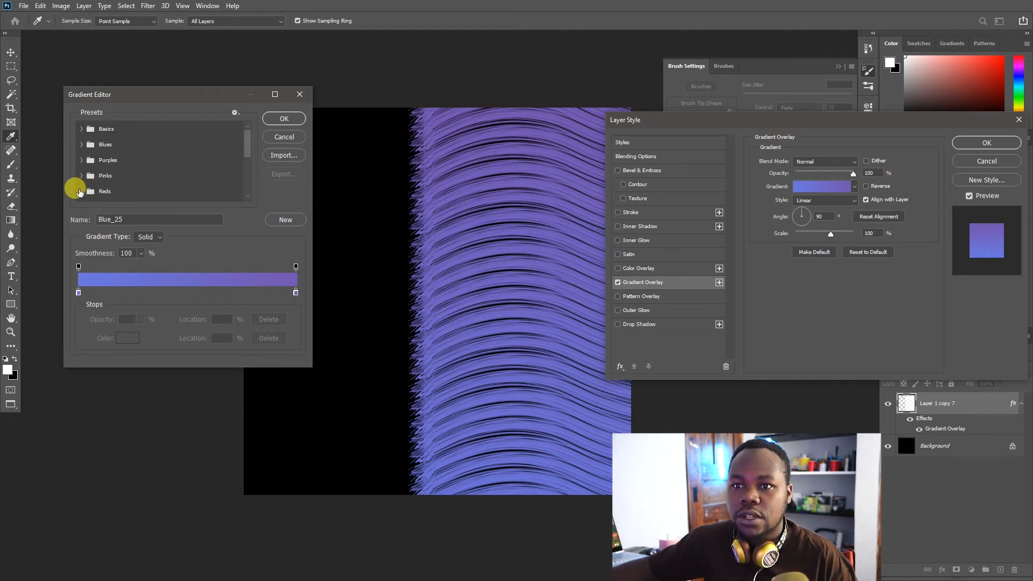
Step: Try presets from the Reds group on the overlay and settle on Red_07
left_click(82, 191)
left_click(163, 182)
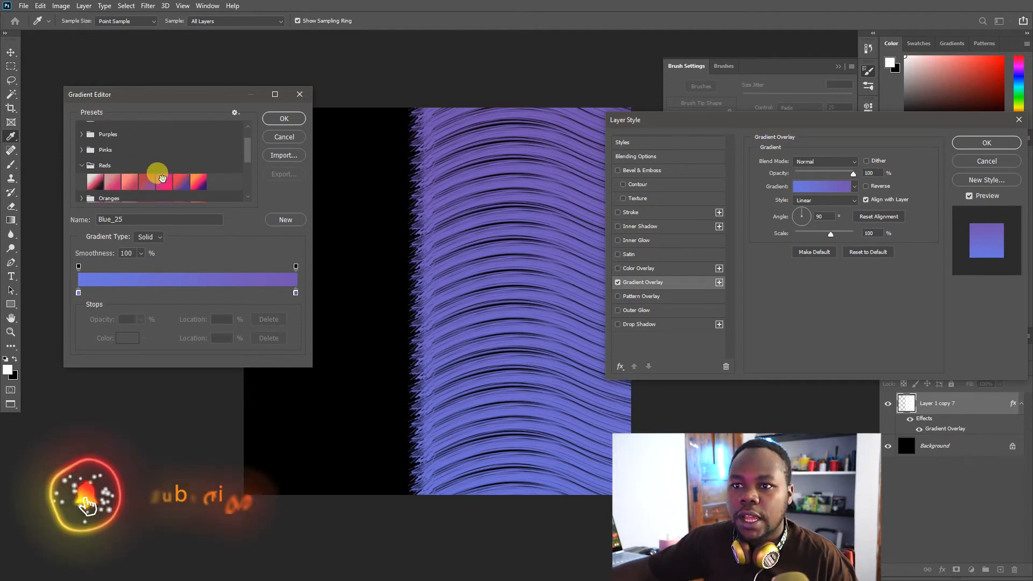
left_click(145, 181)
left_click(181, 180)
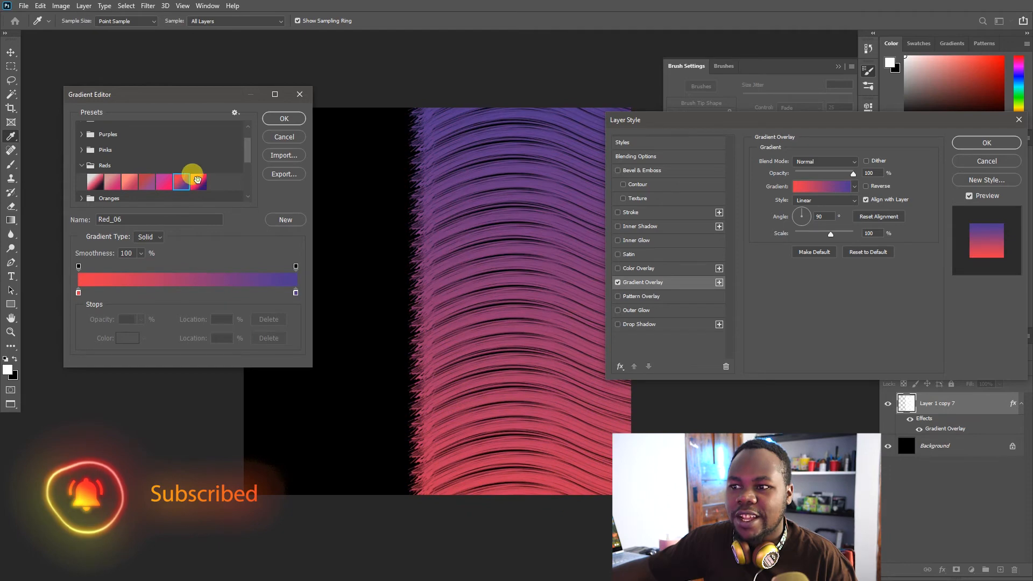
left_click(197, 180)
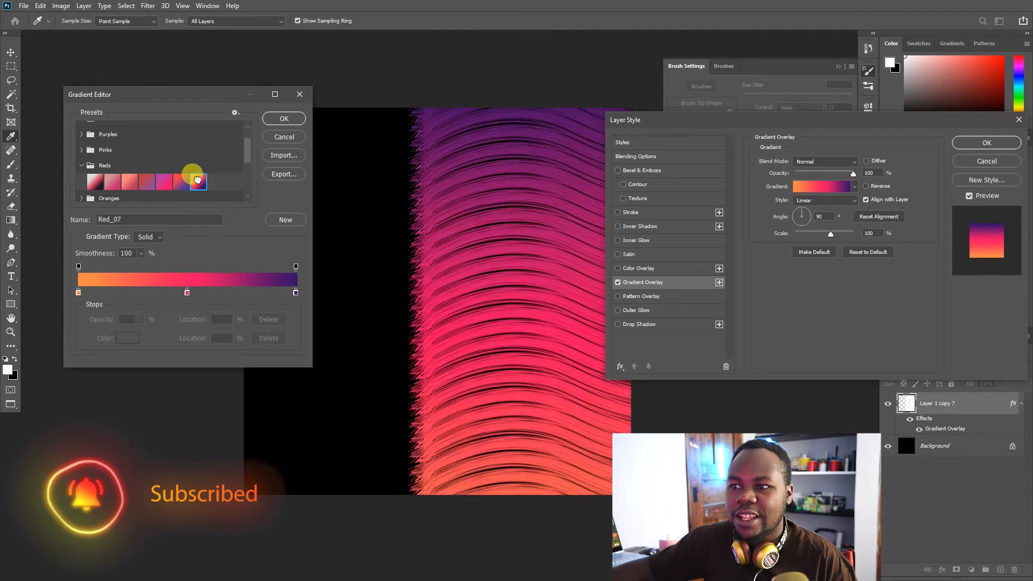
Step: Move the gradient's middle pink colour stop close to the orange end and accept the edited gradient
mouse_move(194, 296)
left_mouse_down()
mouse_move(177, 286)
mouse_move(184, 309)
left_mouse_up()
left_click(219, 294)
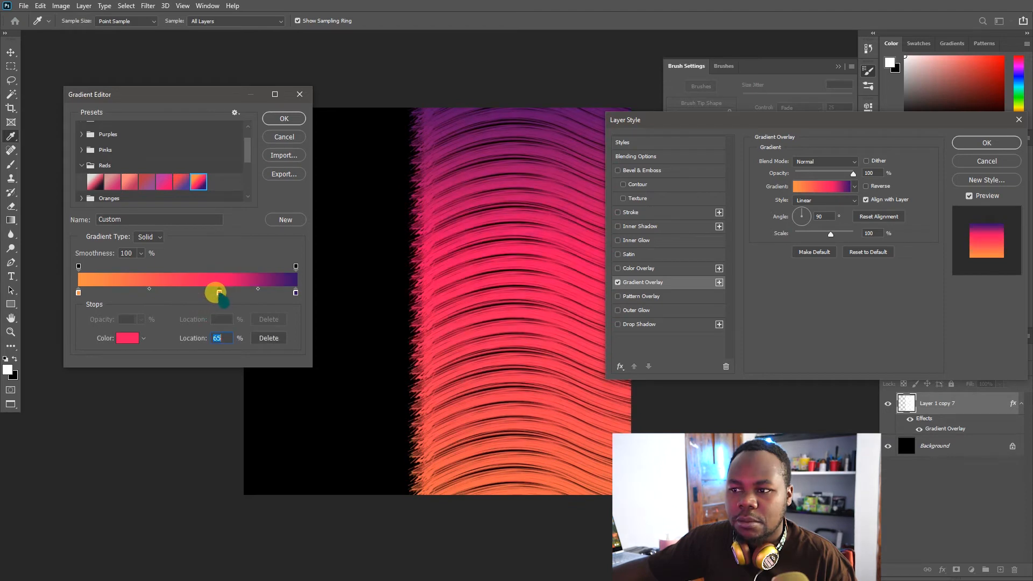
left_click_drag(217, 293, 125, 293)
left_click(267, 120)
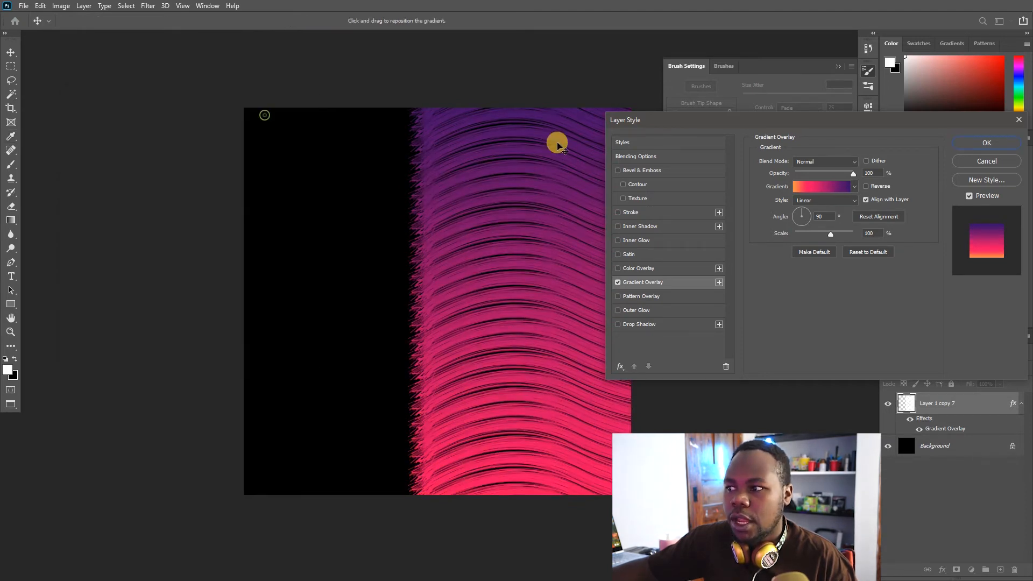
Step: Set the Gradient Overlay's angle to -24° and its scale to 106%, and apply the layer style
mouse_move(809, 226)
left_mouse_down()
mouse_move(802, 232)
mouse_move(812, 224)
left_mouse_up()
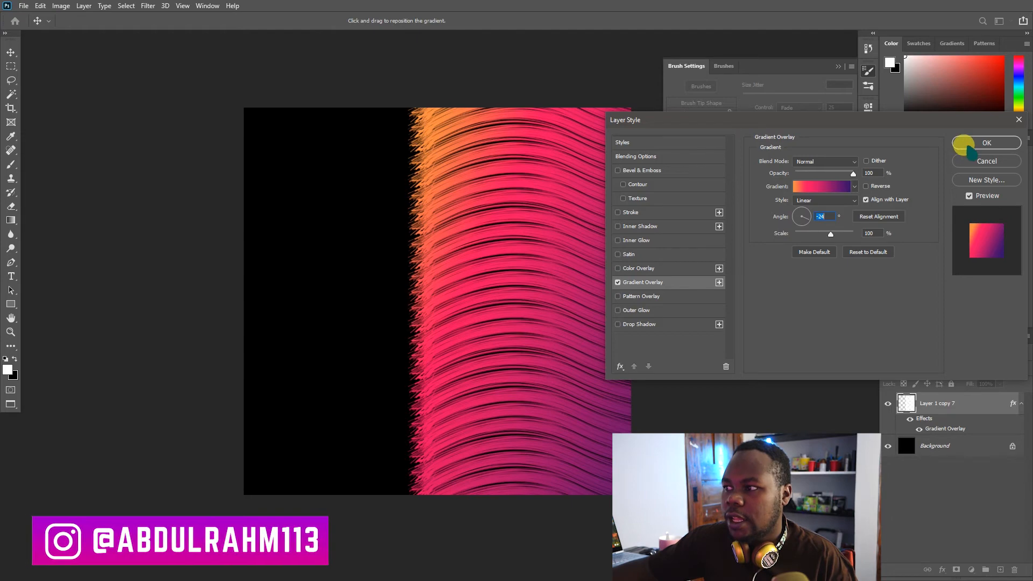
mouse_move(830, 232)
left_mouse_down()
mouse_move(796, 235)
mouse_move(833, 234)
left_mouse_up()
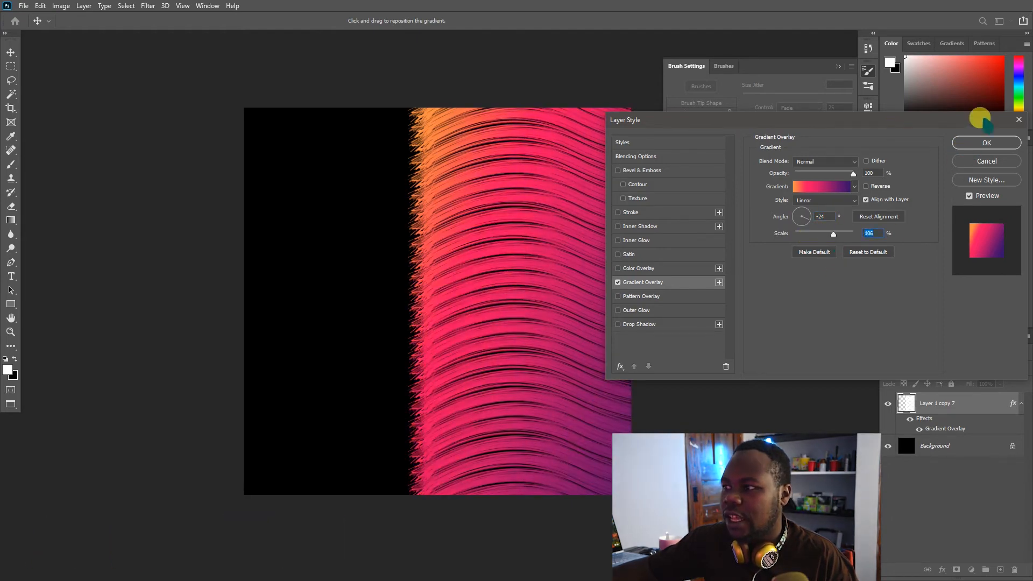
left_click(987, 143)
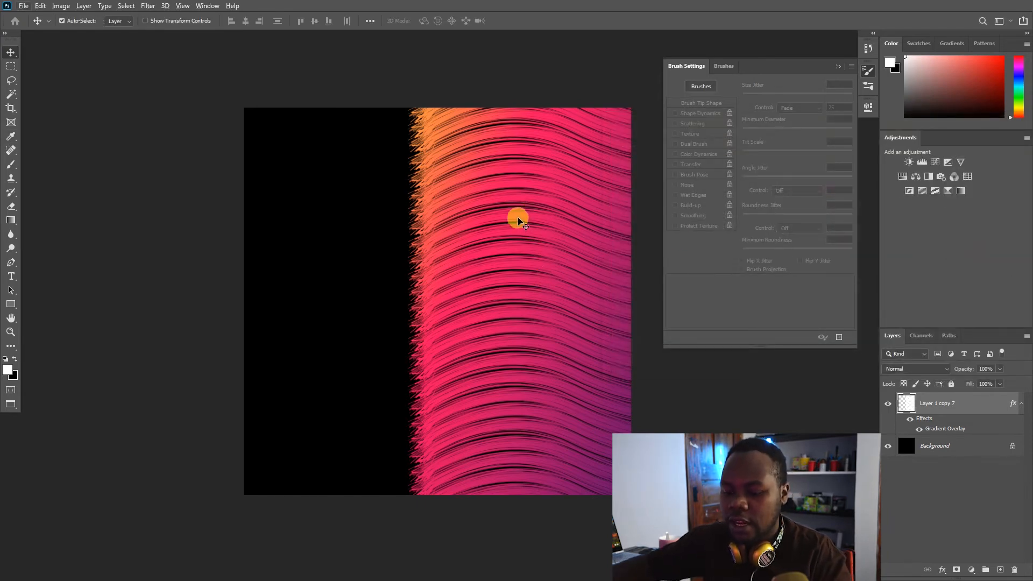
Step: Duplicate the stroke layer, move the copy over the empty left part of the canvas and place it beneath the original
key("ctrl+j")
mouse_move(524, 218)
left_mouse_down()
mouse_move(226, 215)
mouse_move(285, 207)
mouse_move(311, 242)
mouse_move(416, 309)
left_mouse_up()
key("ctrl+bracketleft")
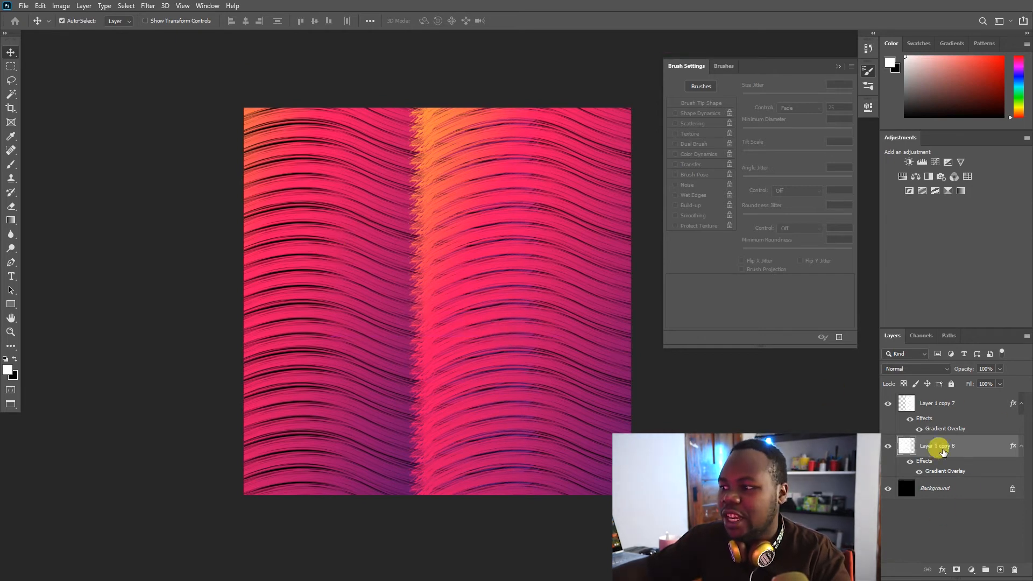
Step: Open the lower copy's Gradient Overlay settings, set its angle to 54° and remove the pink middle stop from its gradient
right_click(942, 451)
left_click(785, 188)
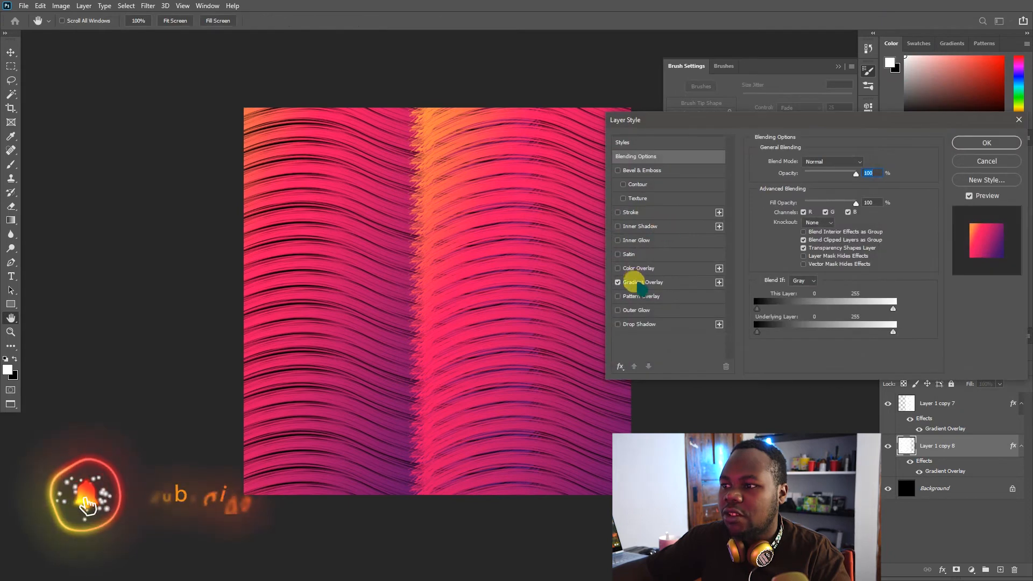
left_click(635, 282)
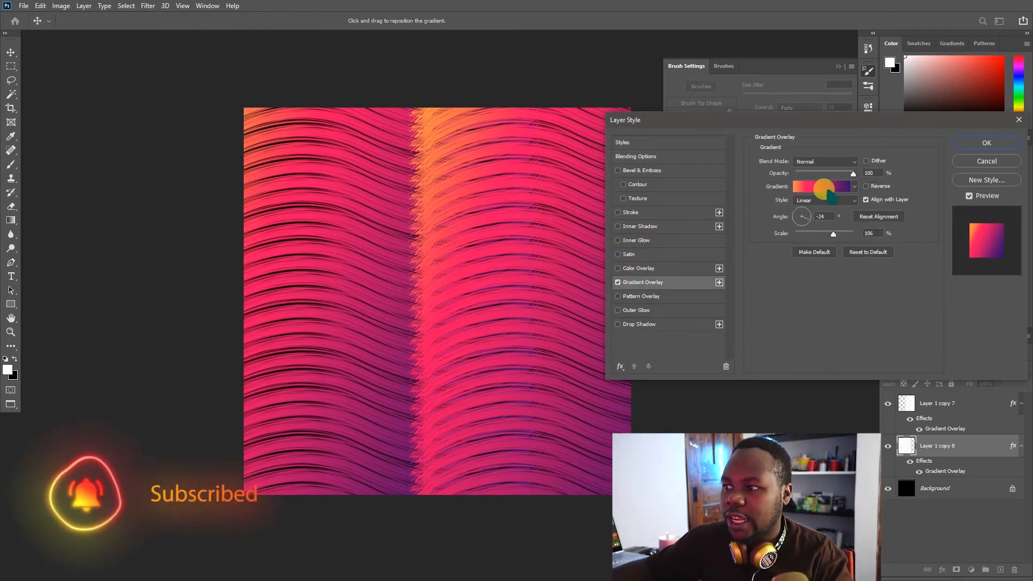
left_click_drag(795, 219, 811, 216)
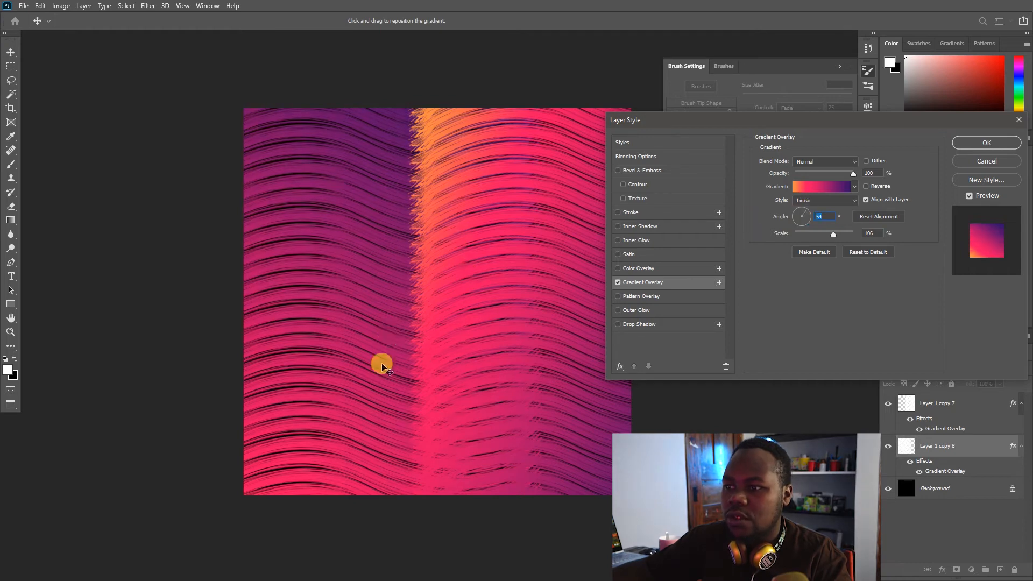
left_click(808, 188)
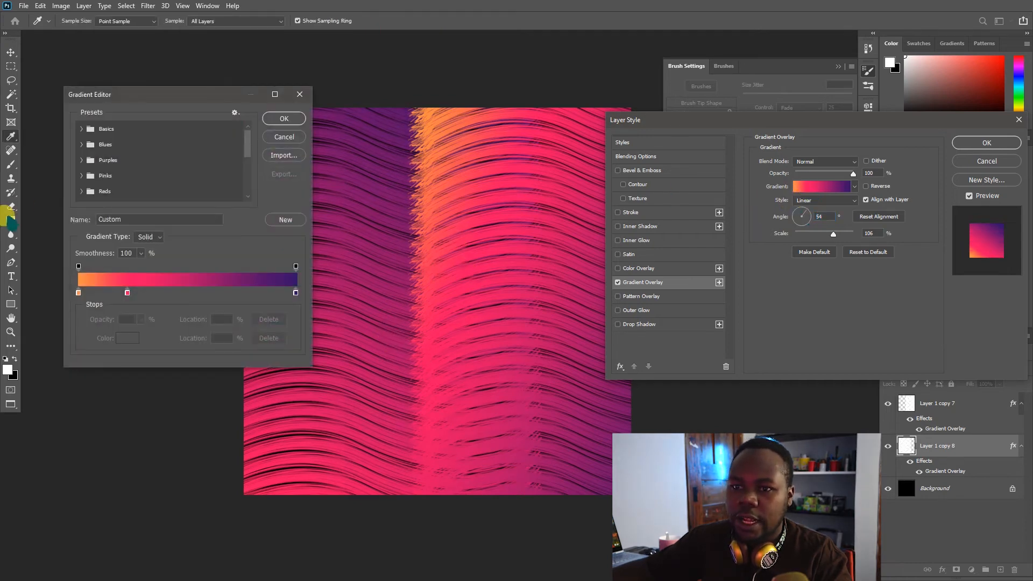
left_click_drag(127, 292, 118, 326)
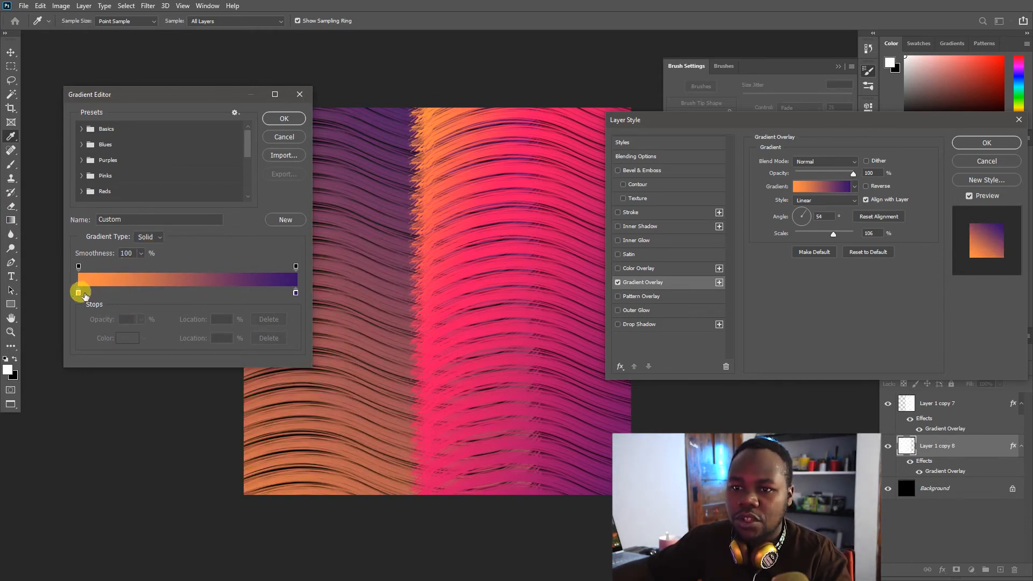
Step: Try presets from the Greens group on the copy's overlay and accept the blue-to-teal Green_27 gradient
scroll(88, 155, "down", 3)
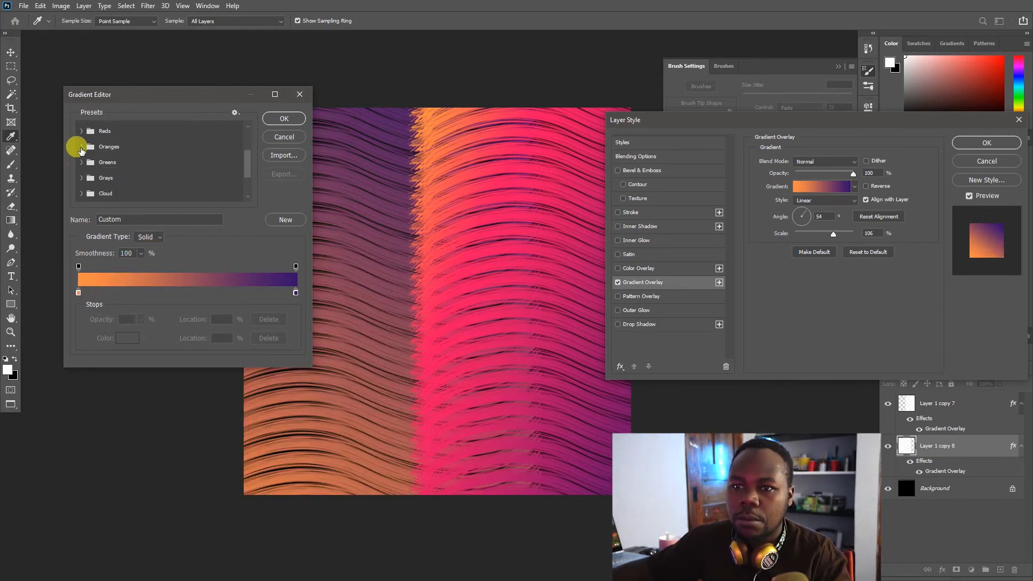
left_click(83, 163)
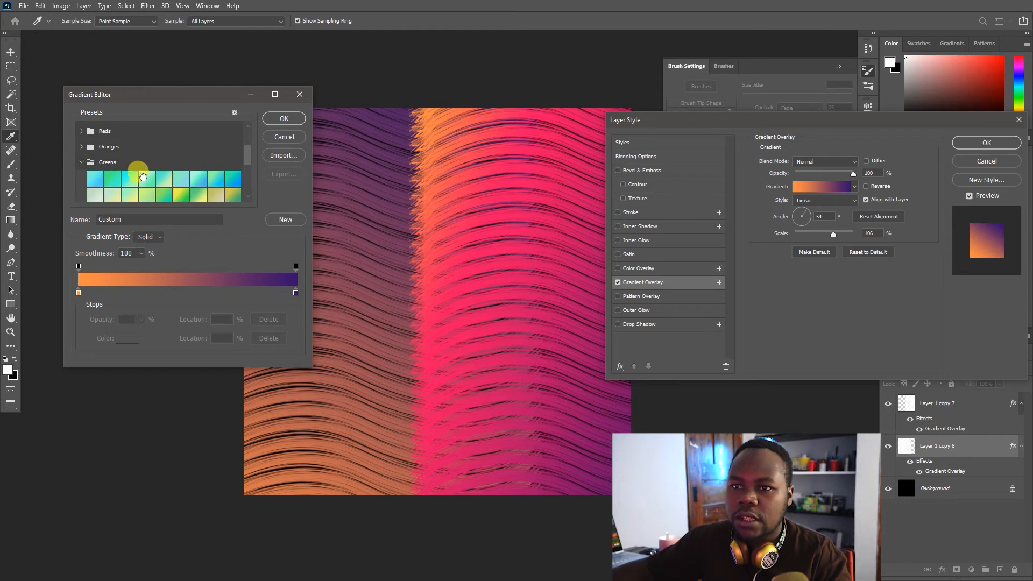
left_click(143, 178)
left_click(166, 177)
left_click(183, 182)
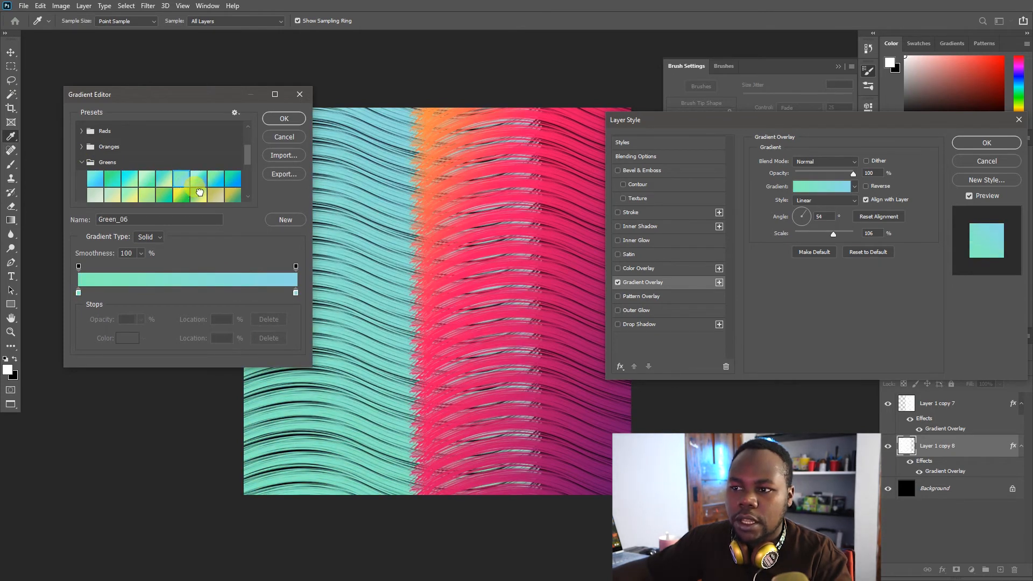
left_click(199, 192)
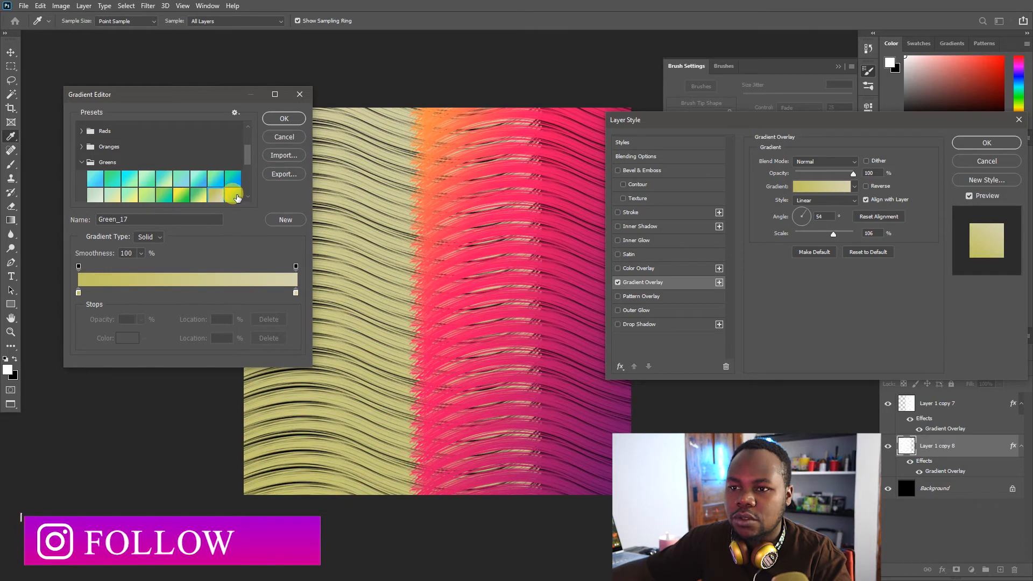
left_click(238, 198)
scroll(167, 153, "down", 2)
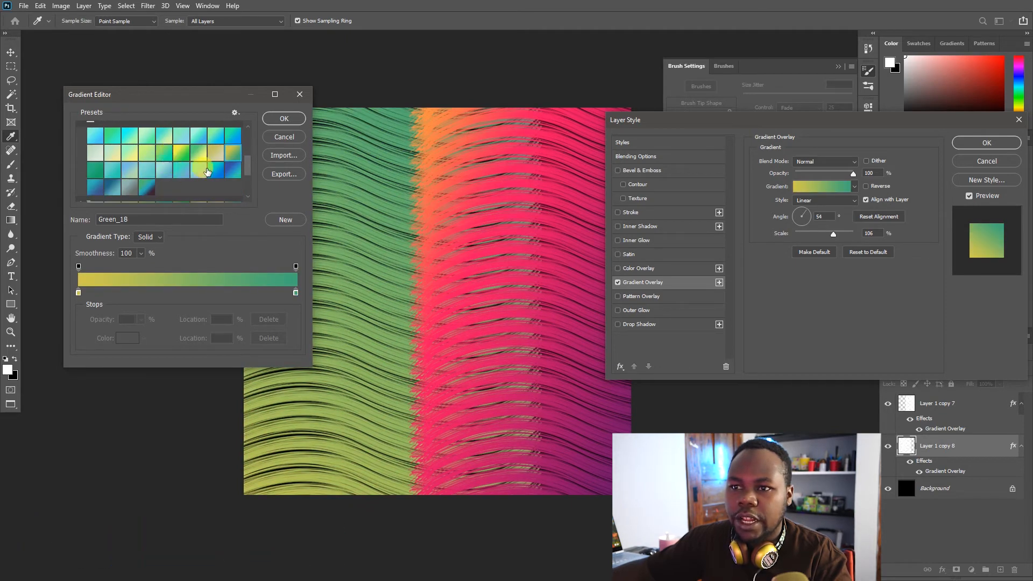
left_click(227, 169)
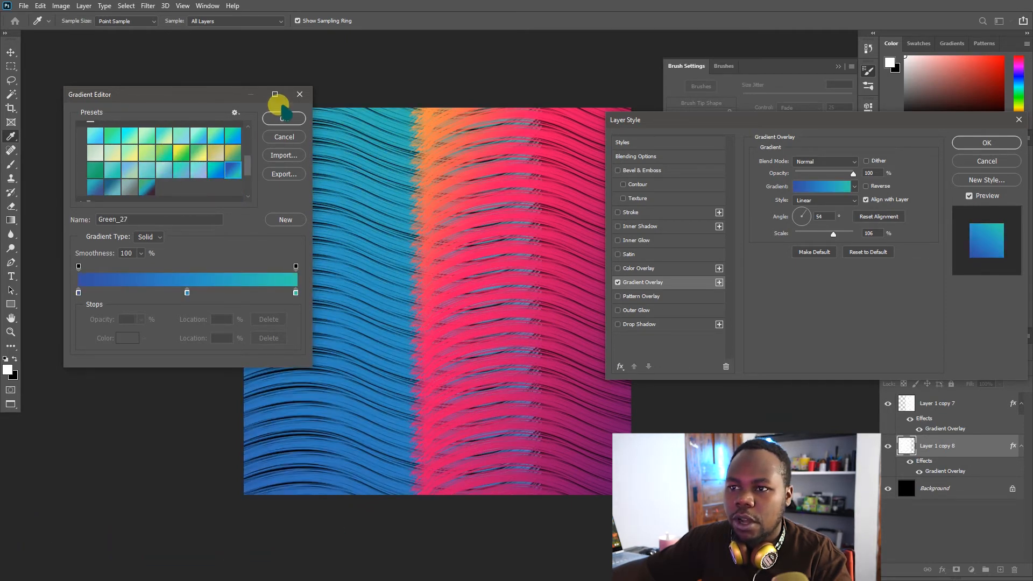
left_click(283, 118)
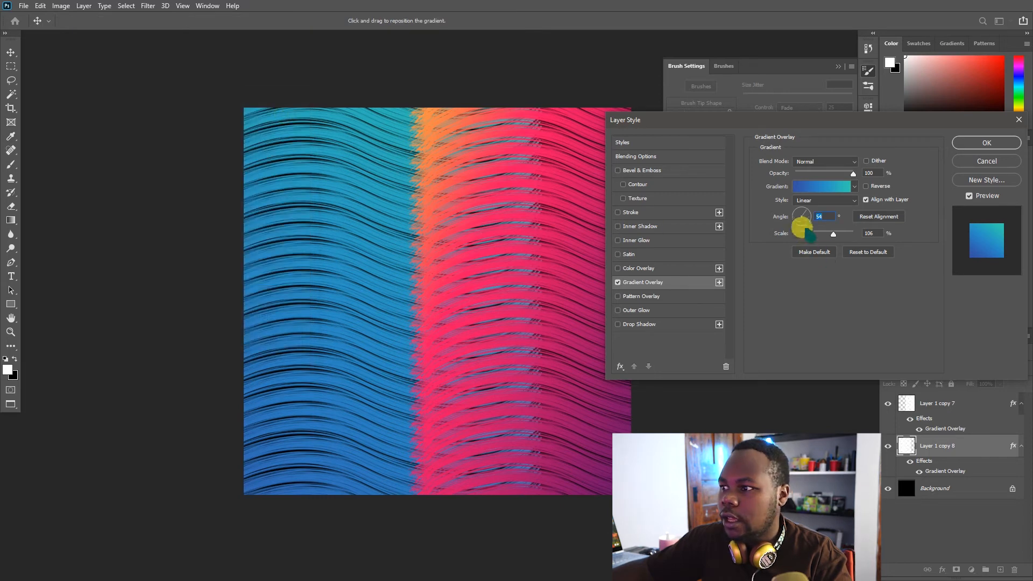
Step: Apply the overlay with an angle of -110° and scale of 130%, and shift the blue copy left to end at the pink strokes' edge
left_click_drag(803, 216, 800, 218)
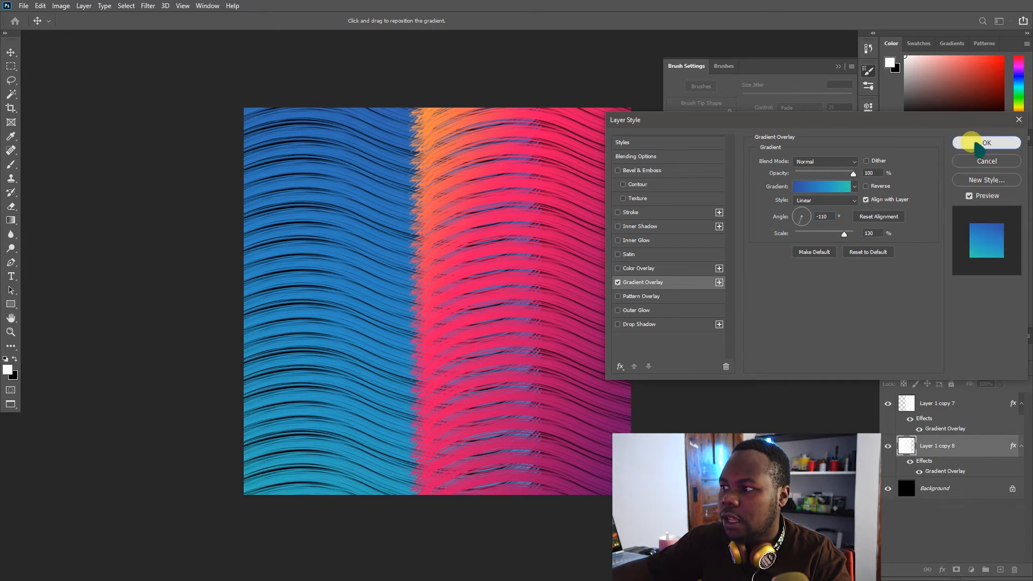
left_click(972, 141)
left_click_drag(541, 274, 416, 270)
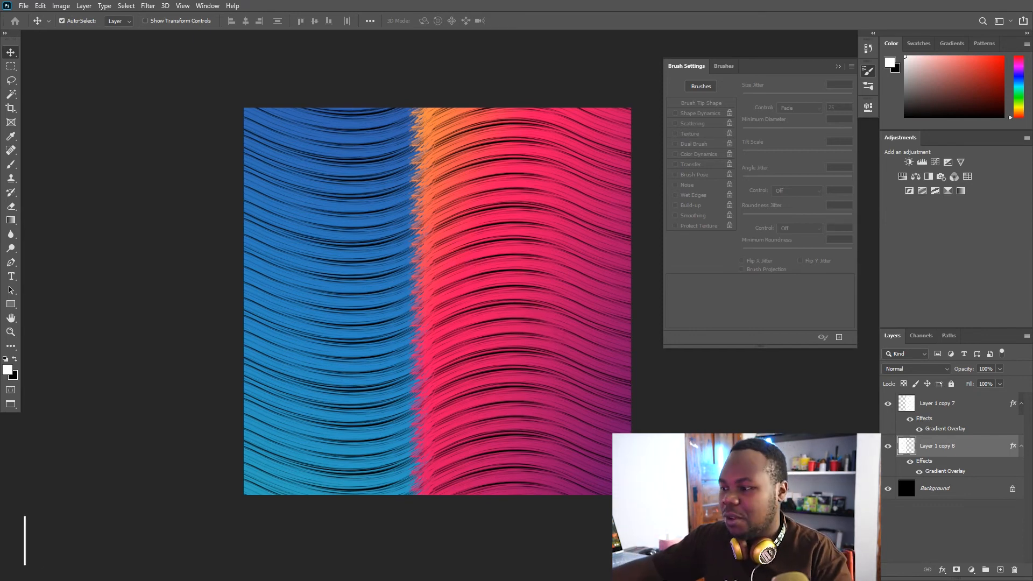
Step: Rasterize the layer styles of both stroke layers and merge them into a single layer
left_click(950, 403, "shift")
right_click(952, 403)
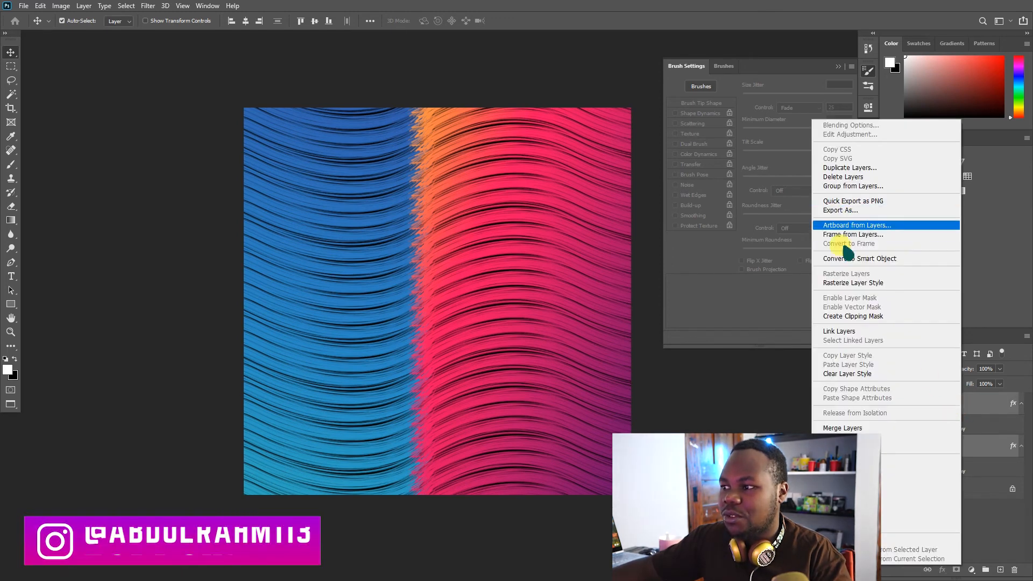
left_click(854, 283)
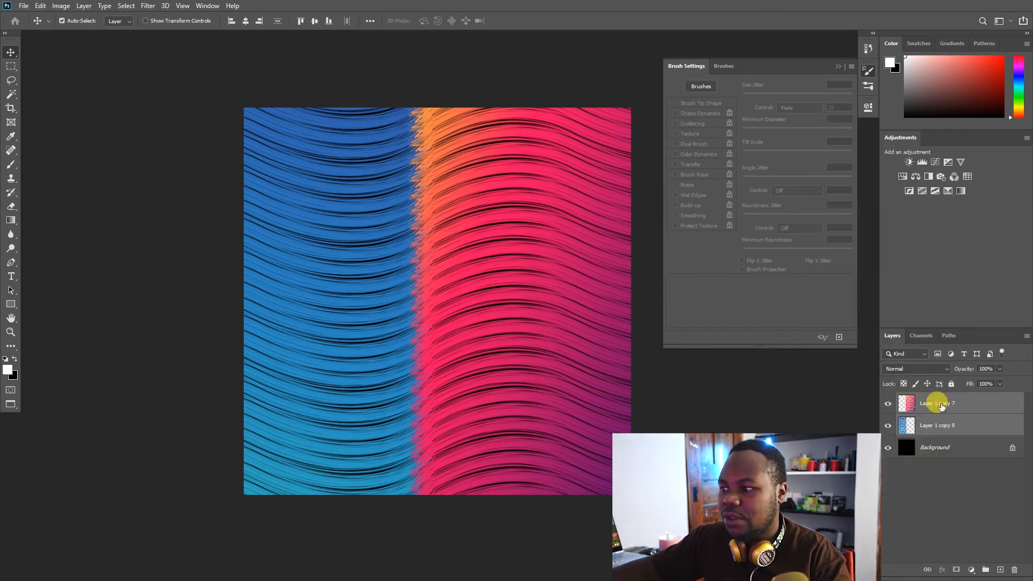
right_click(941, 405)
left_click(856, 428)
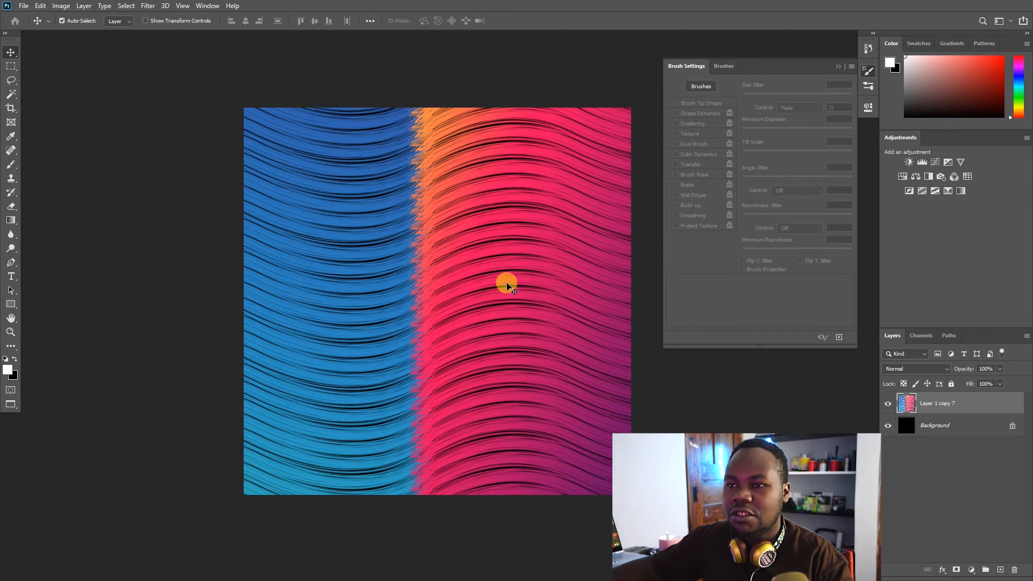
Step: Duplicate the merged blue and pink stroke layer directly above the original
left_click(145, 6)
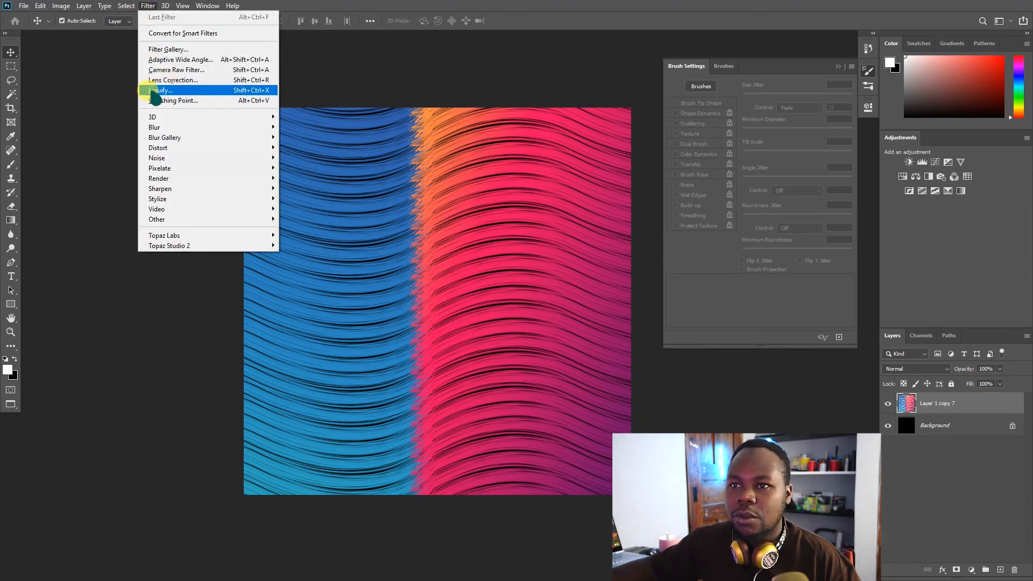
left_click(155, 91)
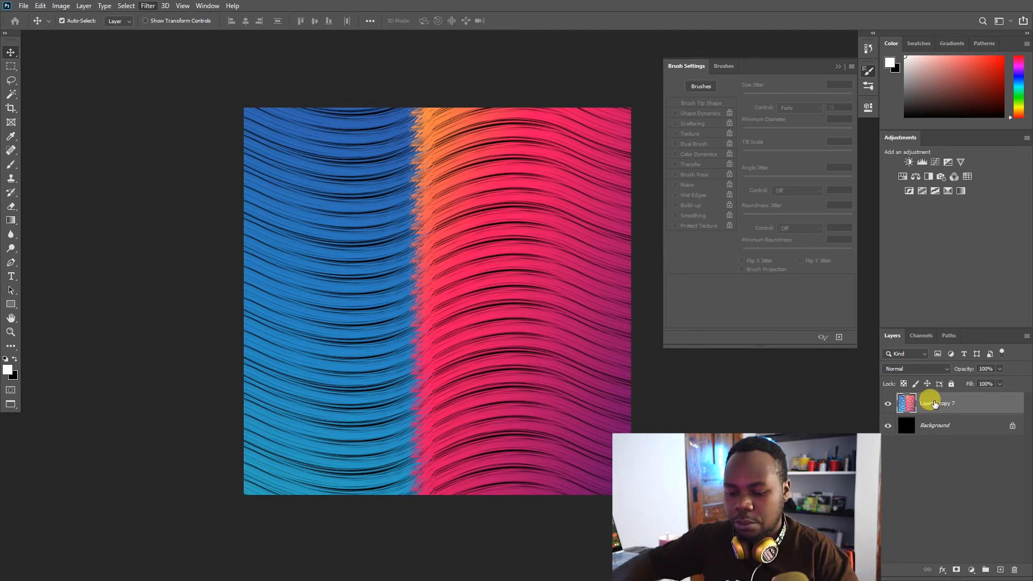
key("ctrl+j")
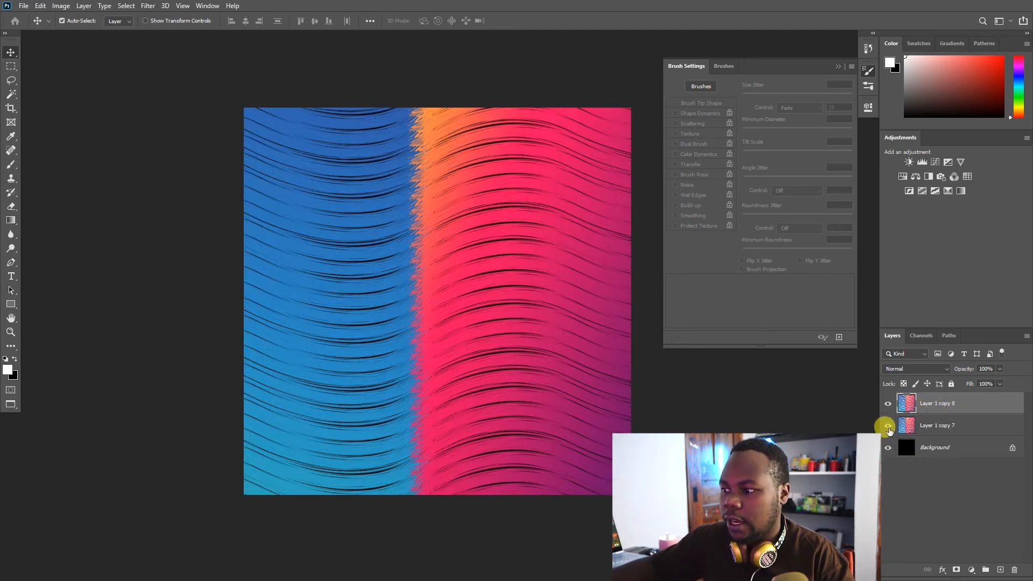
Step: Hide the lower stroke layer and rename both stroke layers, the lower one Light streak and the upper one Light streak Liquify
left_click(889, 427)
double_click(947, 427)
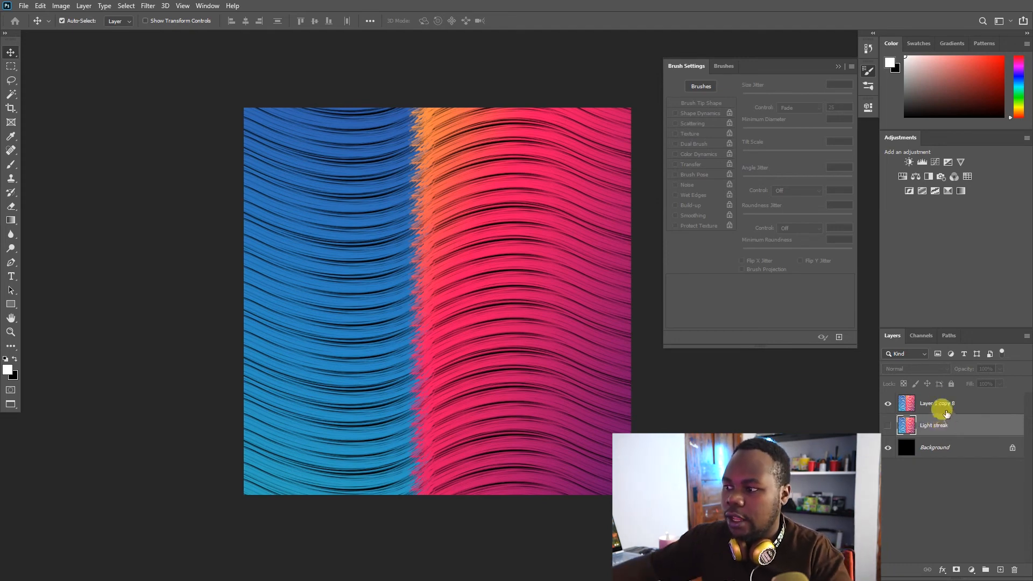
left_click(943, 404)
type("Li")
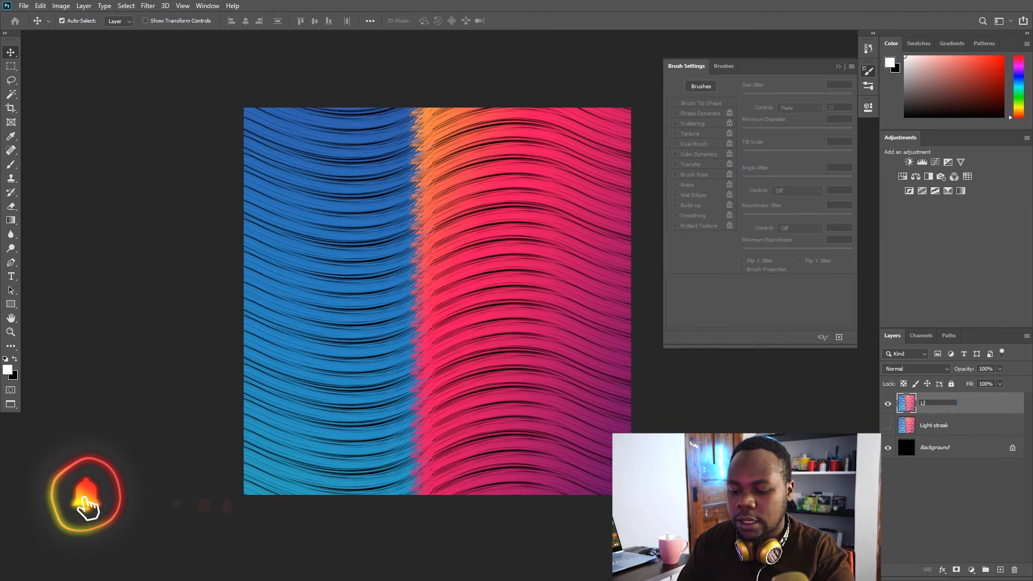
type("ght strea")
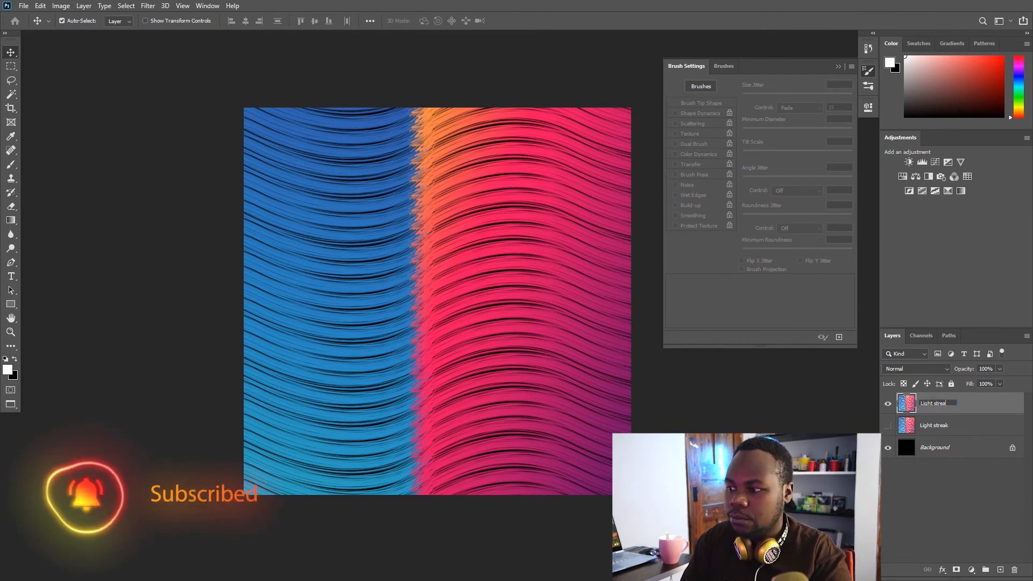
type("k Liquify")
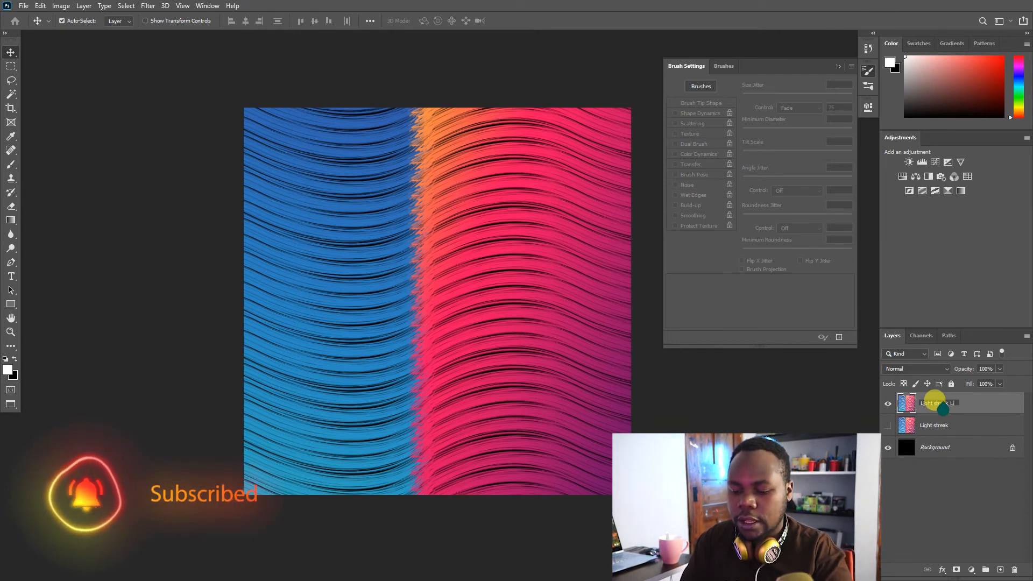
key("Return")
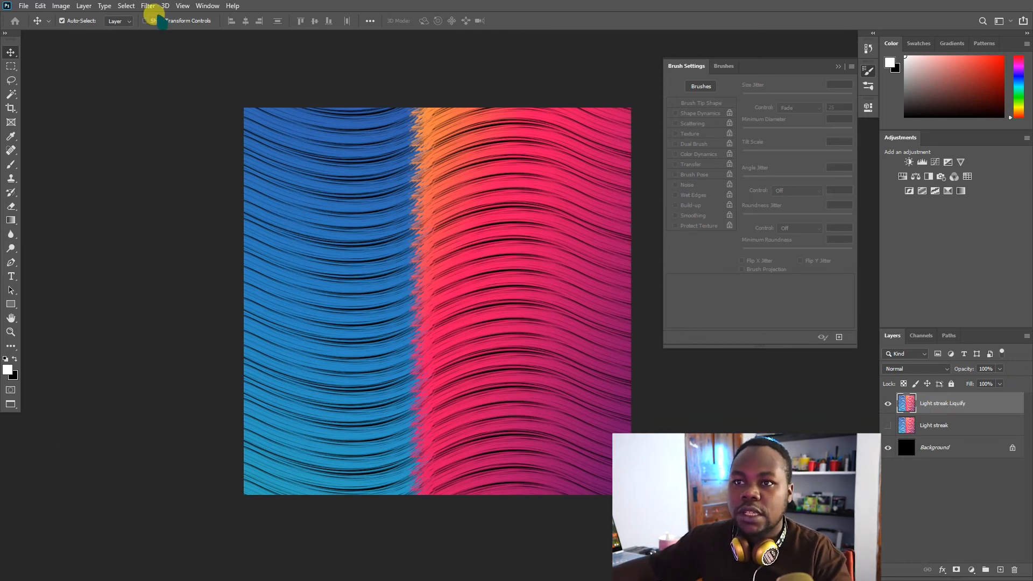
Step: Distort the Light streak Liquify layer with the Liquify filter, using Forward Warp strokes at brush size 300 to swirl the blue and pink areas together
left_click(147, 6)
left_click(191, 91)
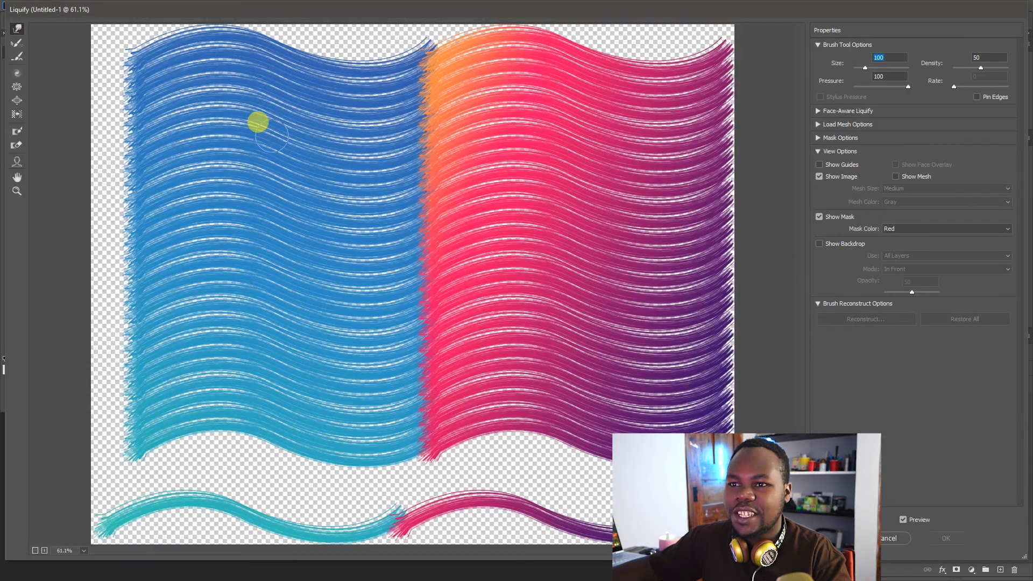
mouse_move(279, 141)
left_mouse_down()
mouse_move(442, 353)
mouse_move(614, 231)
left_mouse_up()
left_click_drag(532, 291, 538, 193)
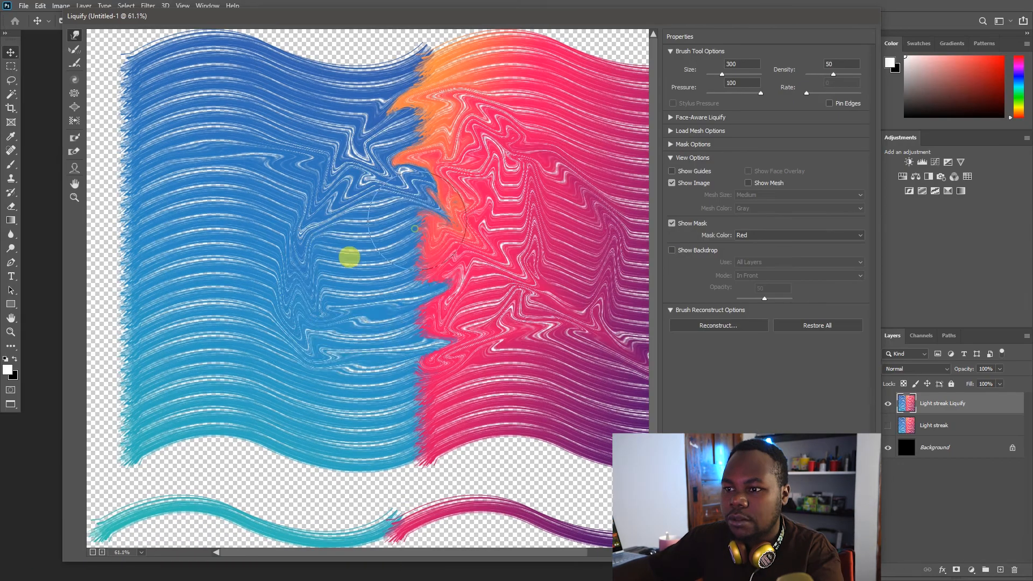
mouse_move(346, 253)
left_mouse_down()
mouse_move(454, 433)
mouse_move(372, 293)
mouse_move(371, 404)
mouse_move(411, 106)
mouse_move(318, 143)
mouse_move(484, 115)
mouse_move(615, 149)
mouse_move(353, 297)
mouse_move(297, 201)
mouse_move(344, 350)
mouse_move(469, 356)
mouse_move(230, 191)
mouse_move(330, 314)
mouse_move(551, 138)
mouse_move(463, 182)
left_mouse_up()
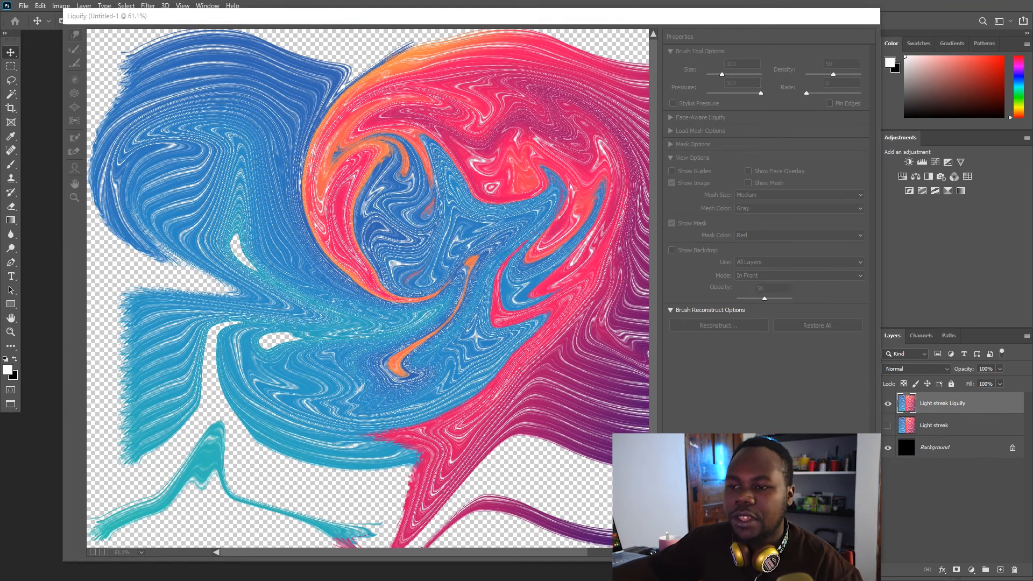
key("Return")
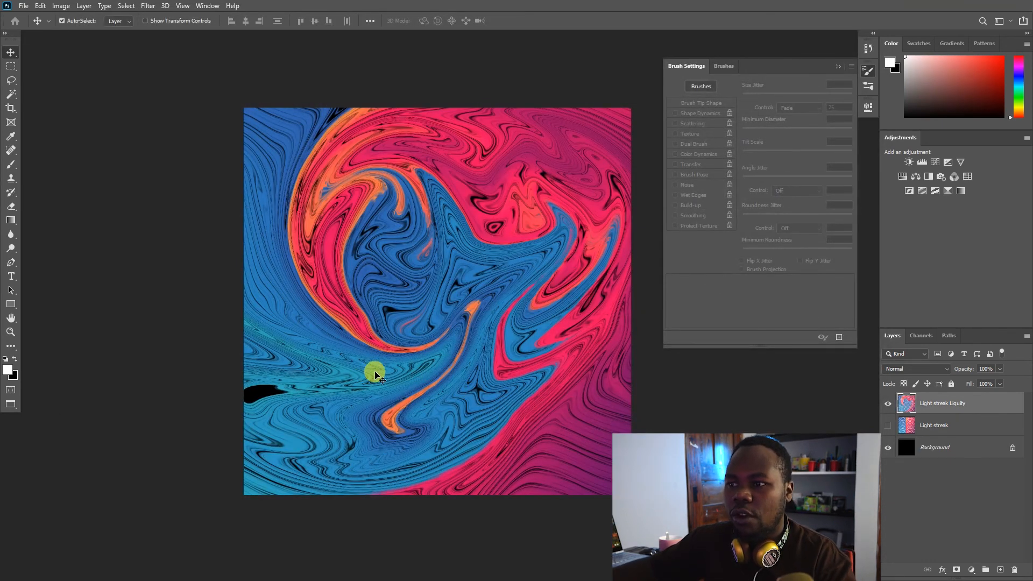